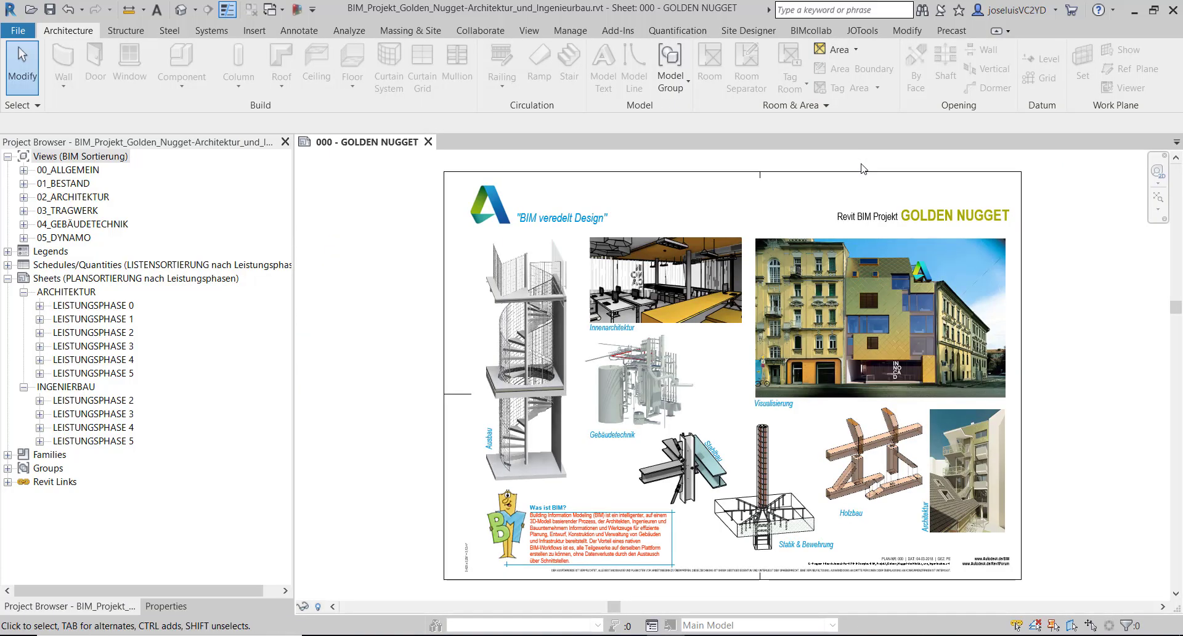
- Open the default 3D view and save the project over the existing Desktop file, confirming the overwrite
click(233, 8)
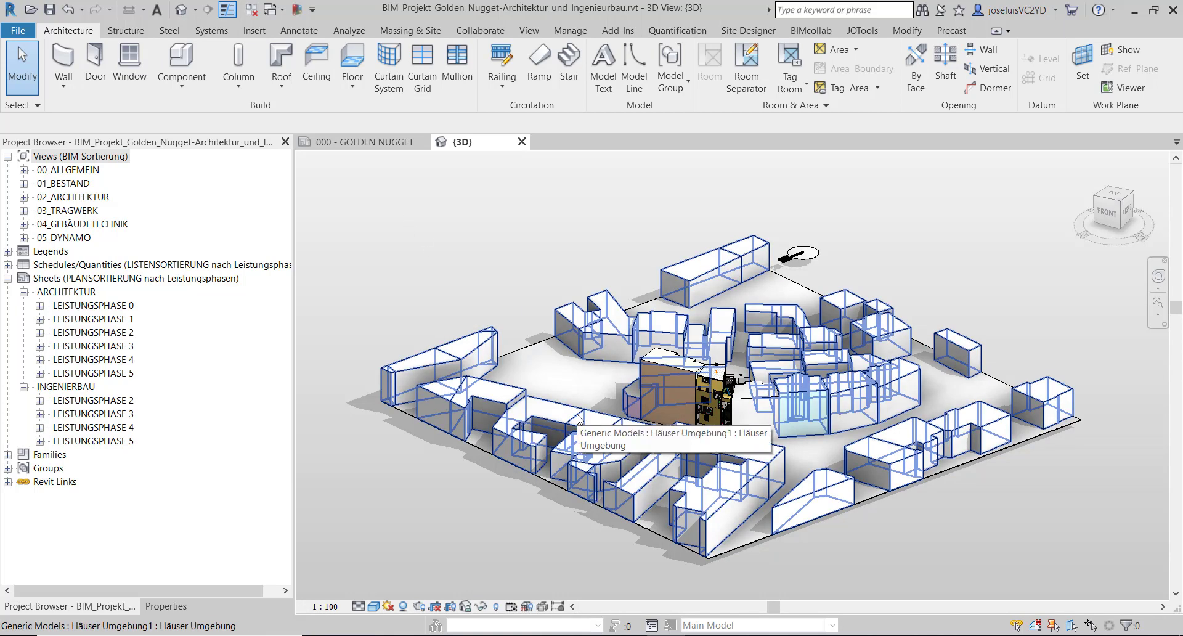
click(13, 31)
mouse_move(57, 229)
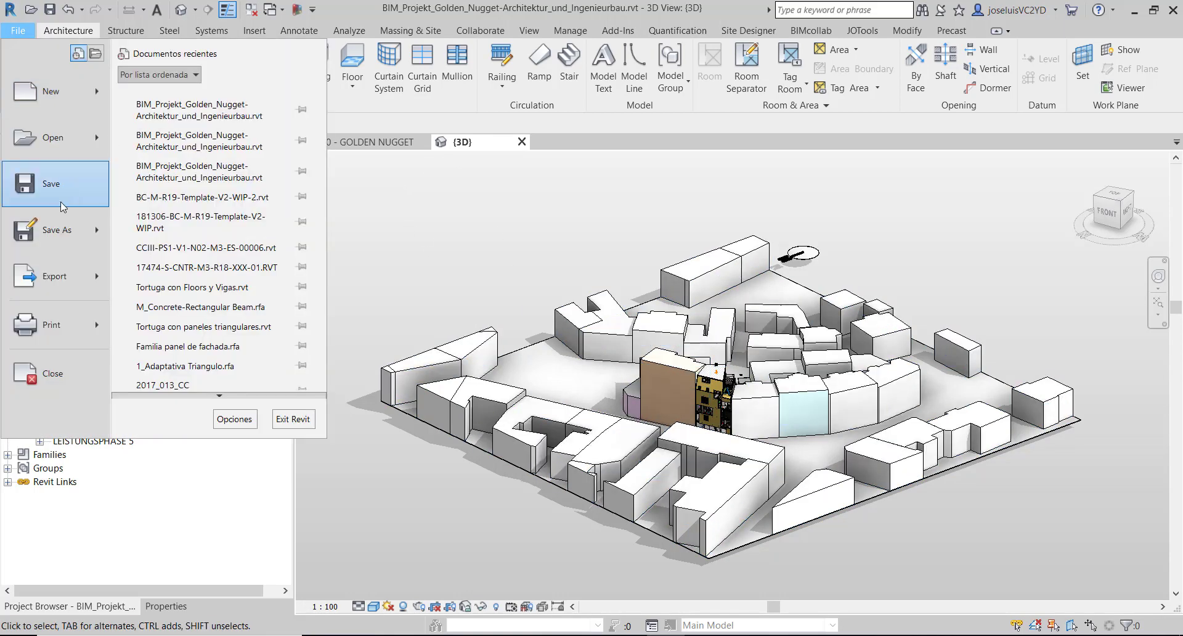
click(176, 111)
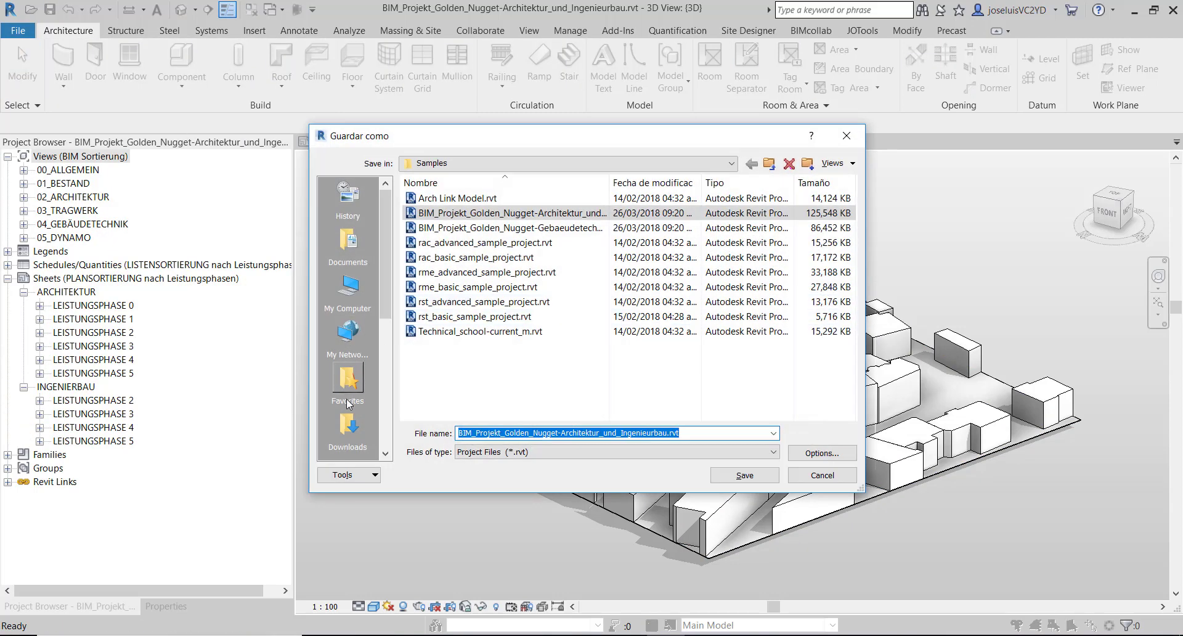
scroll(356, 394, down, 3)
click(348, 194)
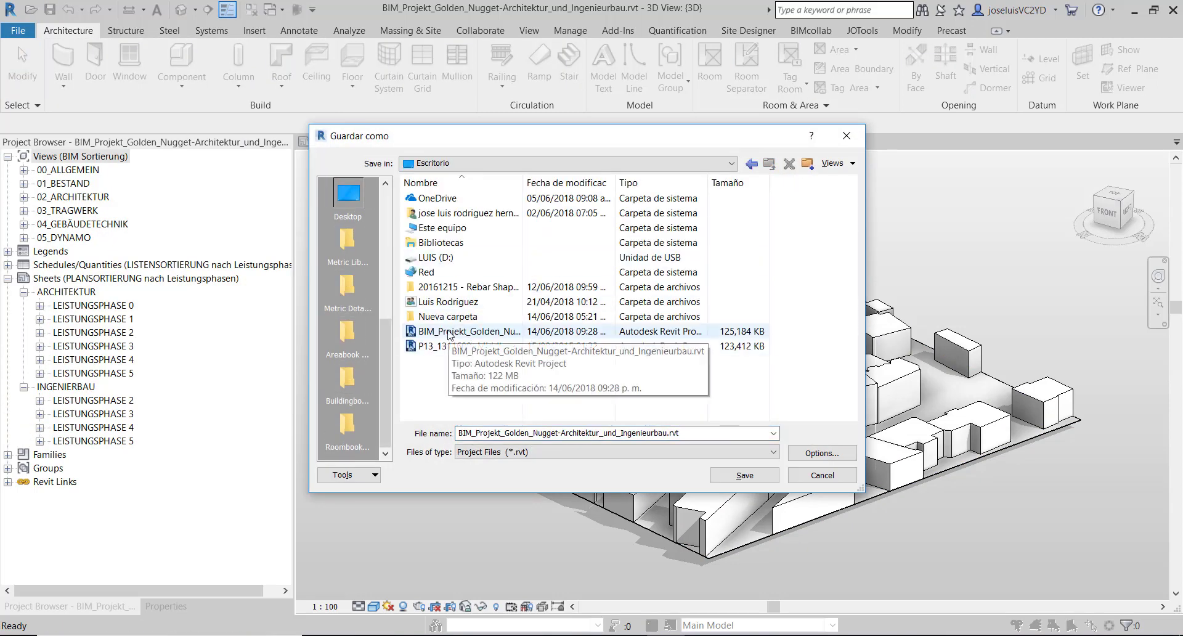
click(469, 330)
click(745, 475)
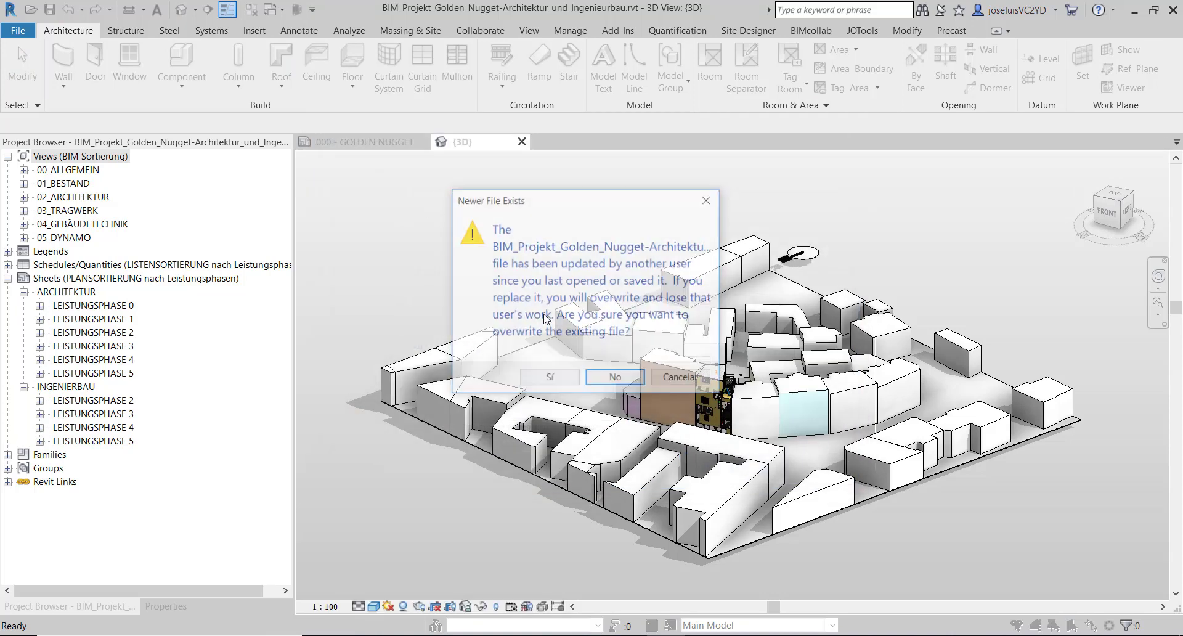
click(564, 376)
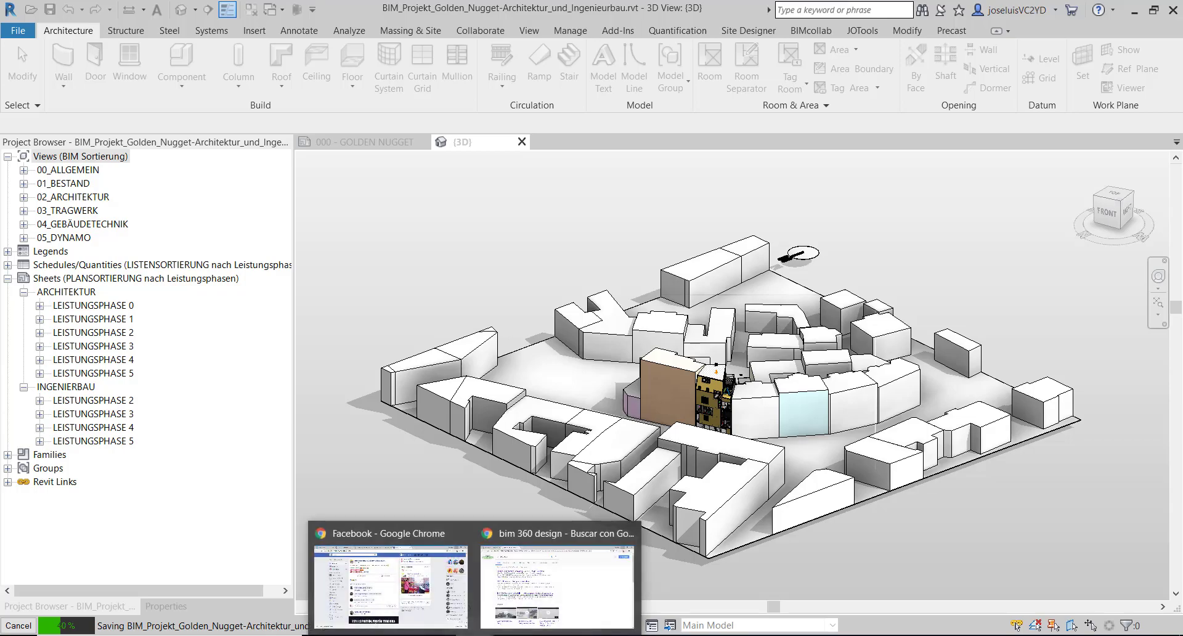
- In Chrome, open the BIM 360 Design page from the search results and scroll through it
click(536, 570)
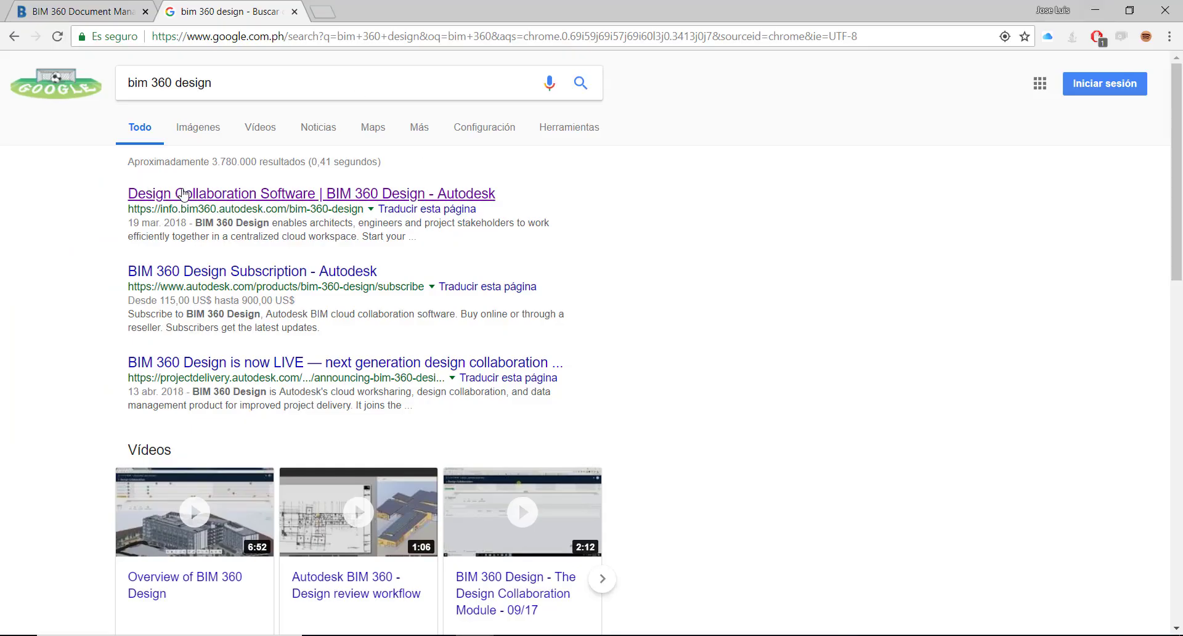
click(207, 198)
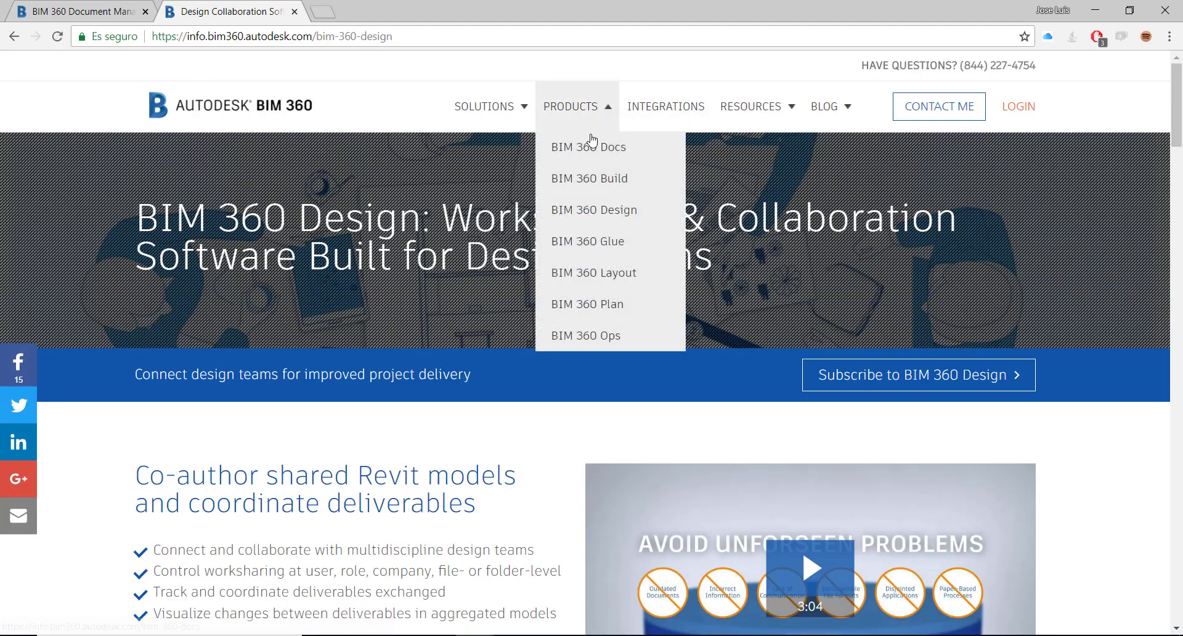
mouse_move(576, 106)
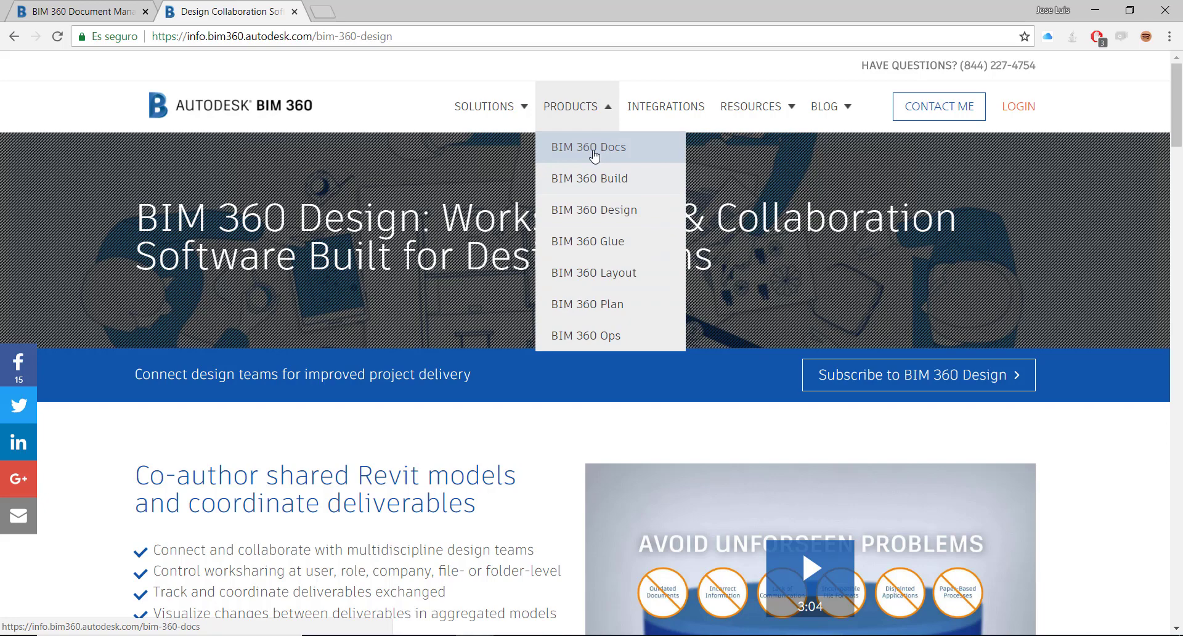
scroll(575, 338, down, 5)
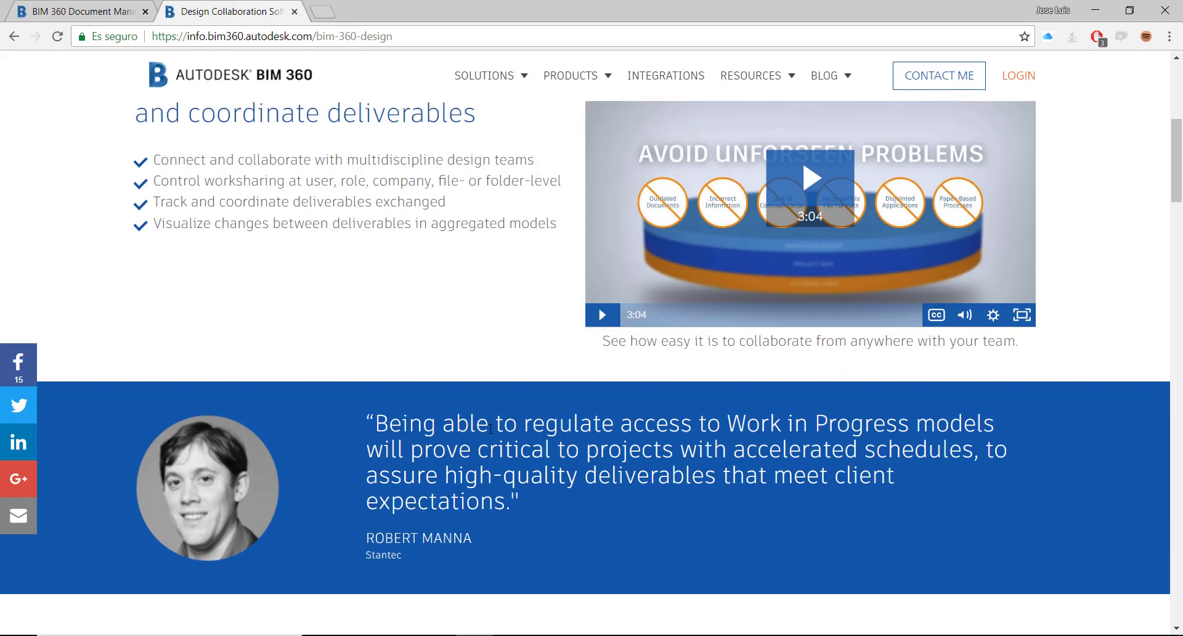
scroll(539, 480, down, 5)
scroll(626, 465, down, 5)
scroll(297, 292, up, 4)
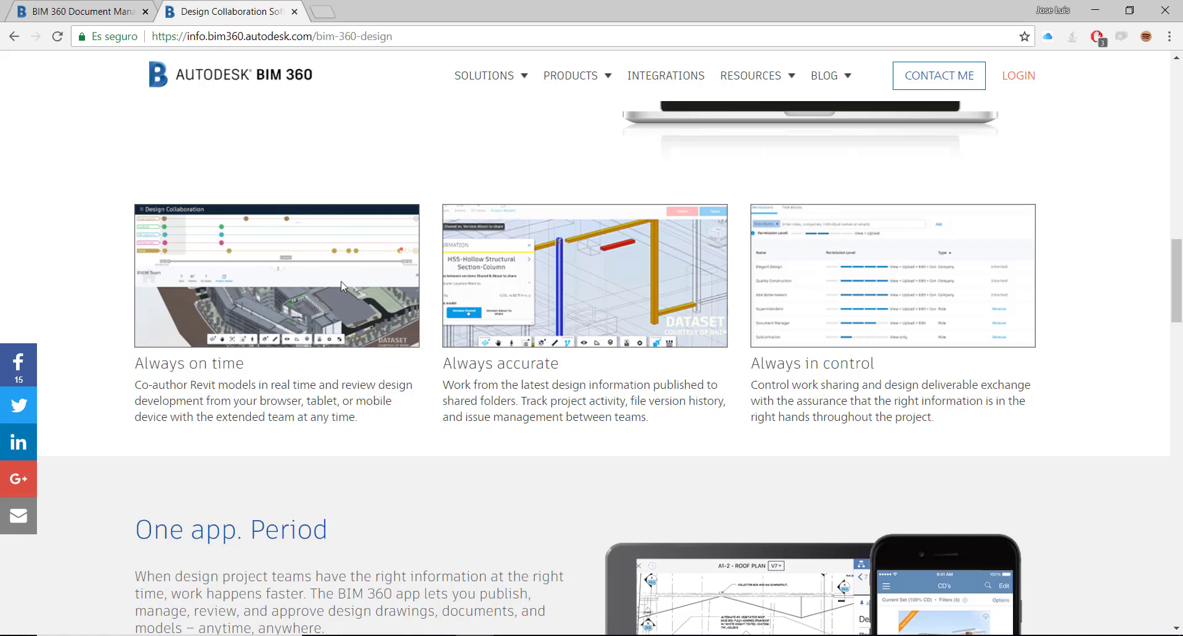
scroll(778, 268, down, 5)
scroll(906, 252, down, 5)
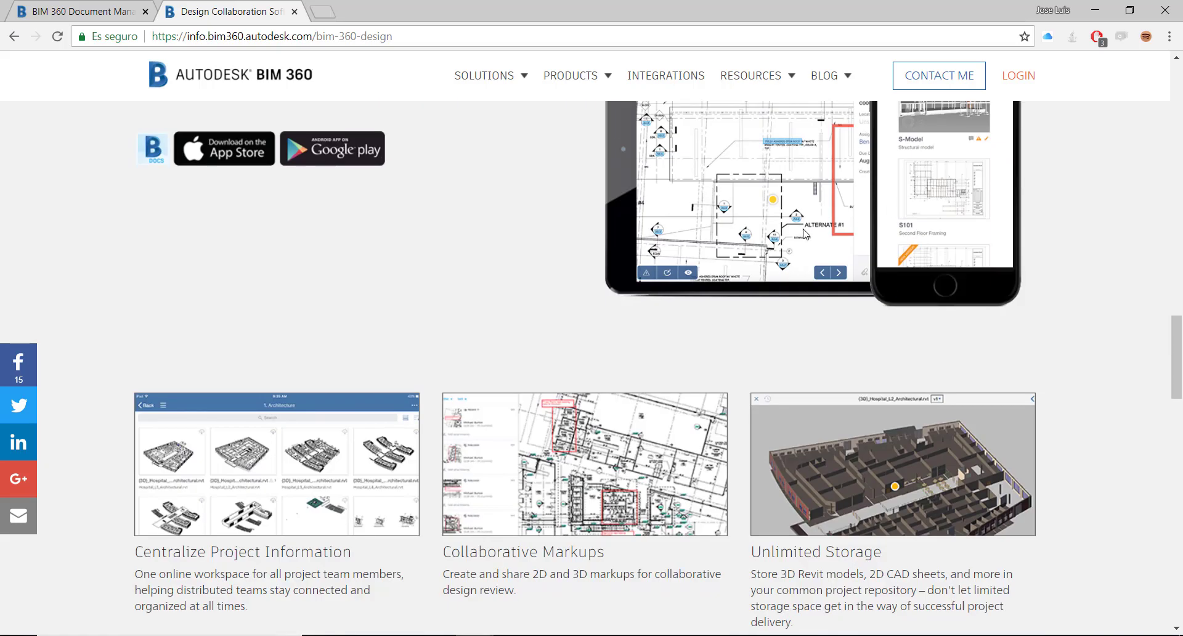
scroll(803, 233, up, 2)
scroll(788, 271, down, 3)
scroll(616, 246, down, 4)
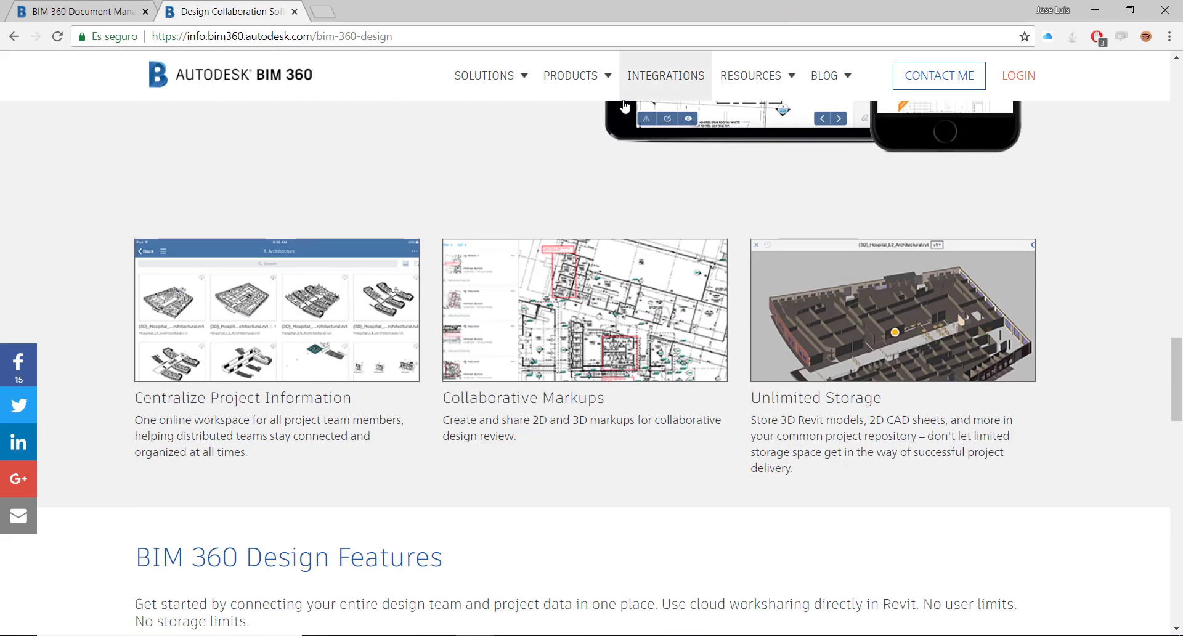
scroll(468, 247, down, 4)
scroll(695, 364, down, 5)
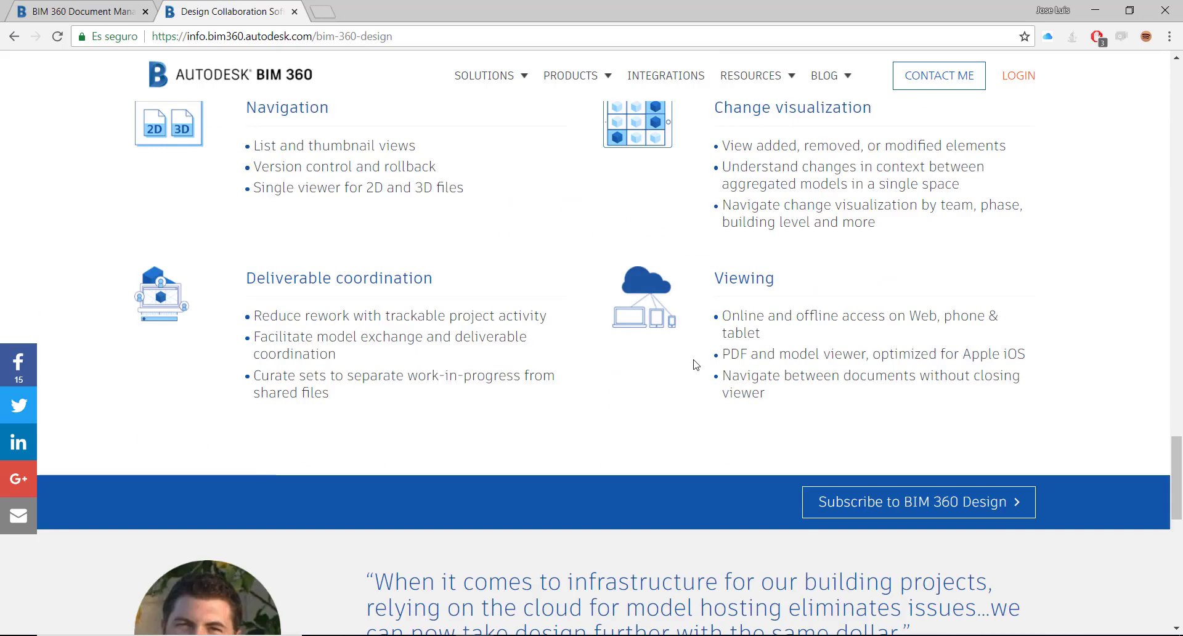
scroll(777, 362, down, 6)
scroll(779, 351, up, 12)
scroll(780, 349, up, 10)
scroll(924, 123, up, 12)
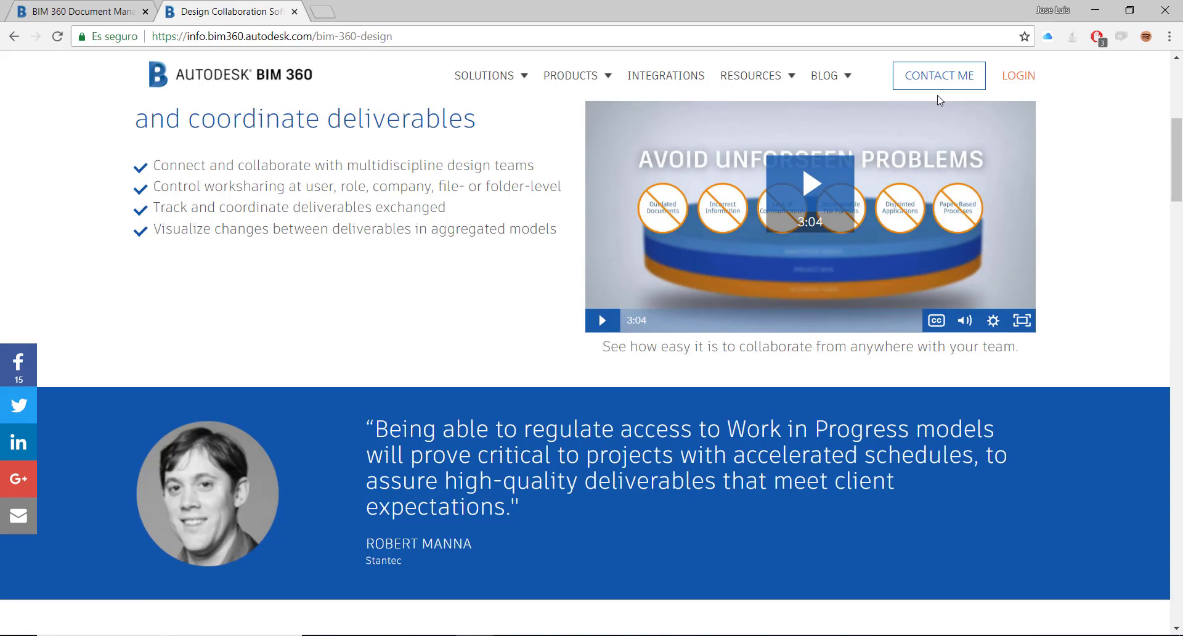
scroll(938, 100, up, 5)
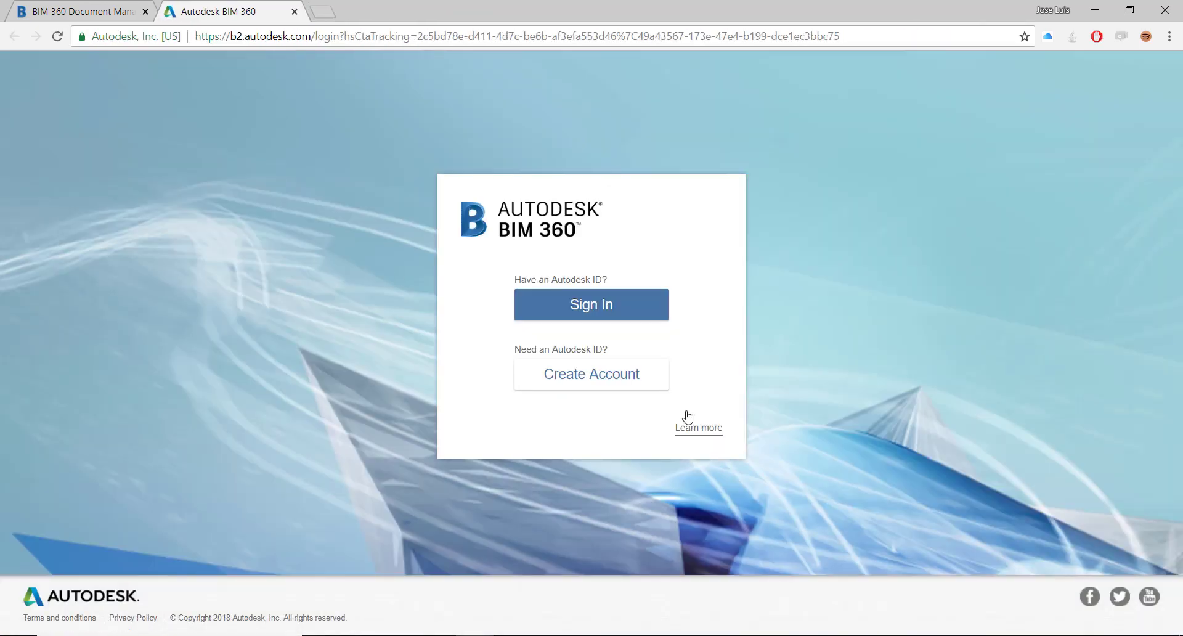
- Sign in to BIM 360 with the suggested email address and the saved password
click(580, 311)
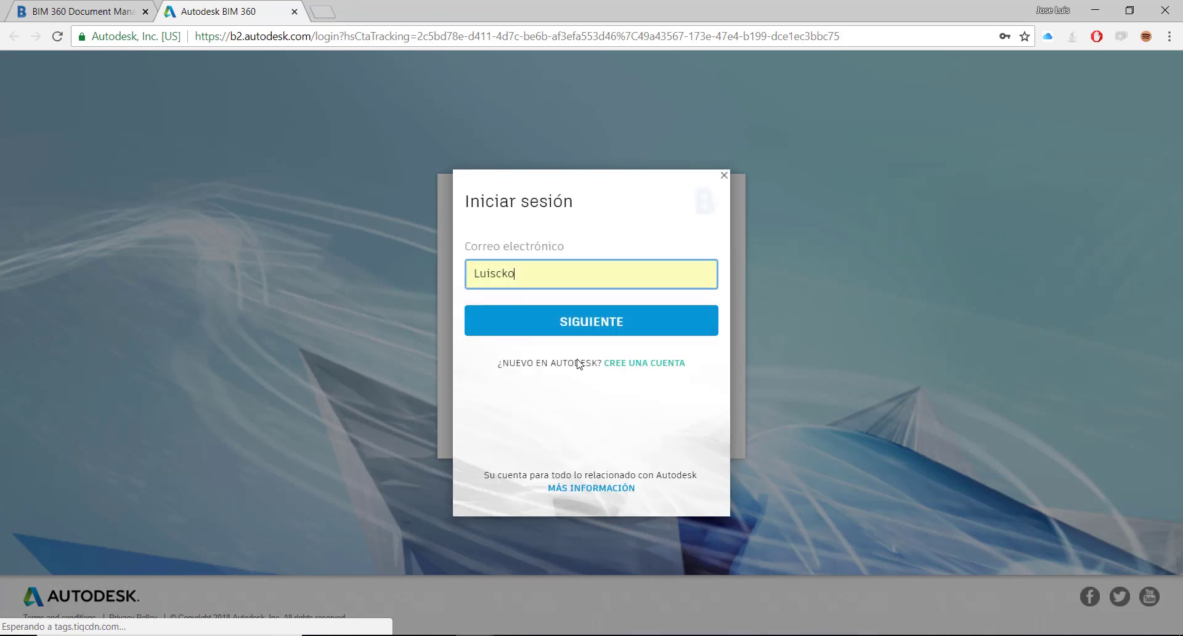
key(ctrl+a)
text(jo)
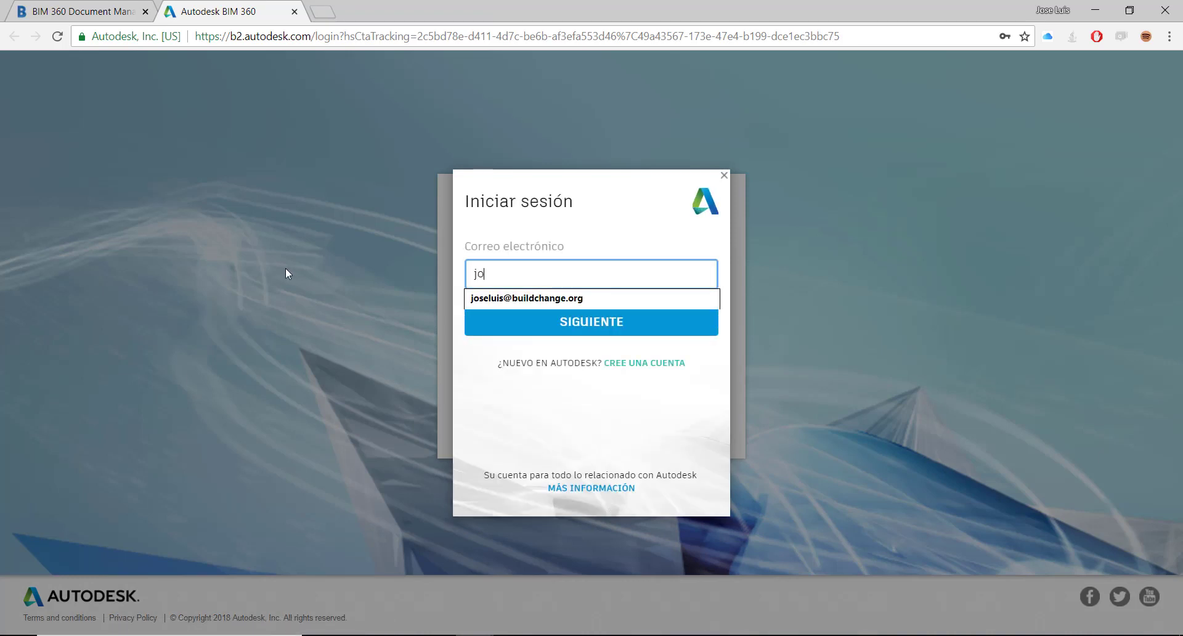
key(Down)
key(Return)
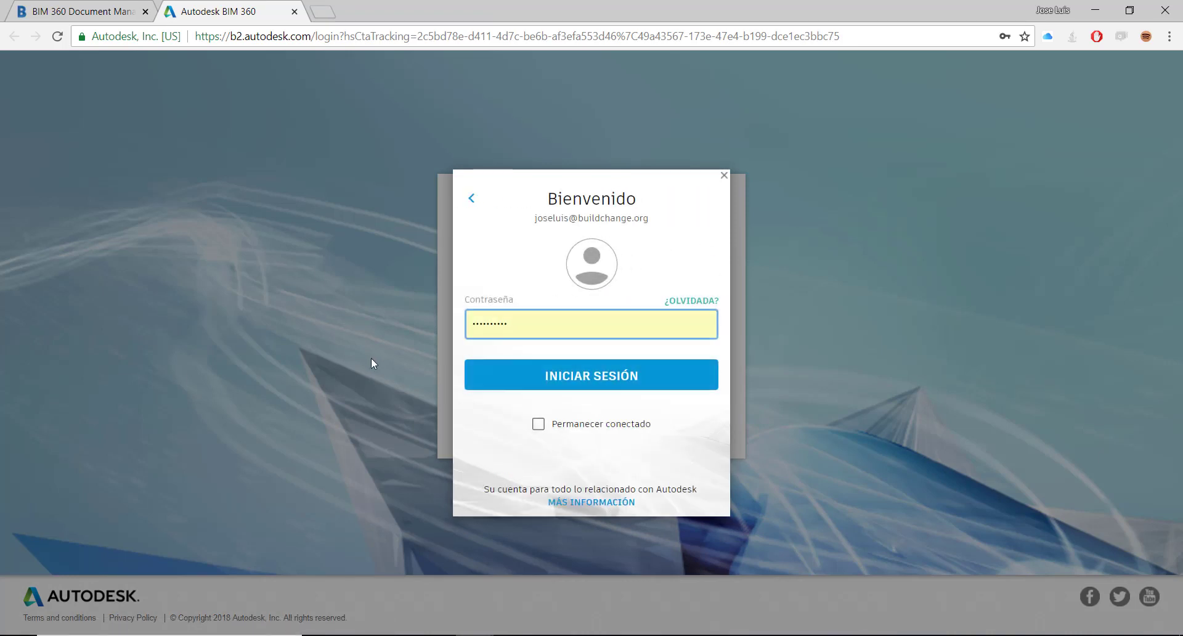
click(516, 379)
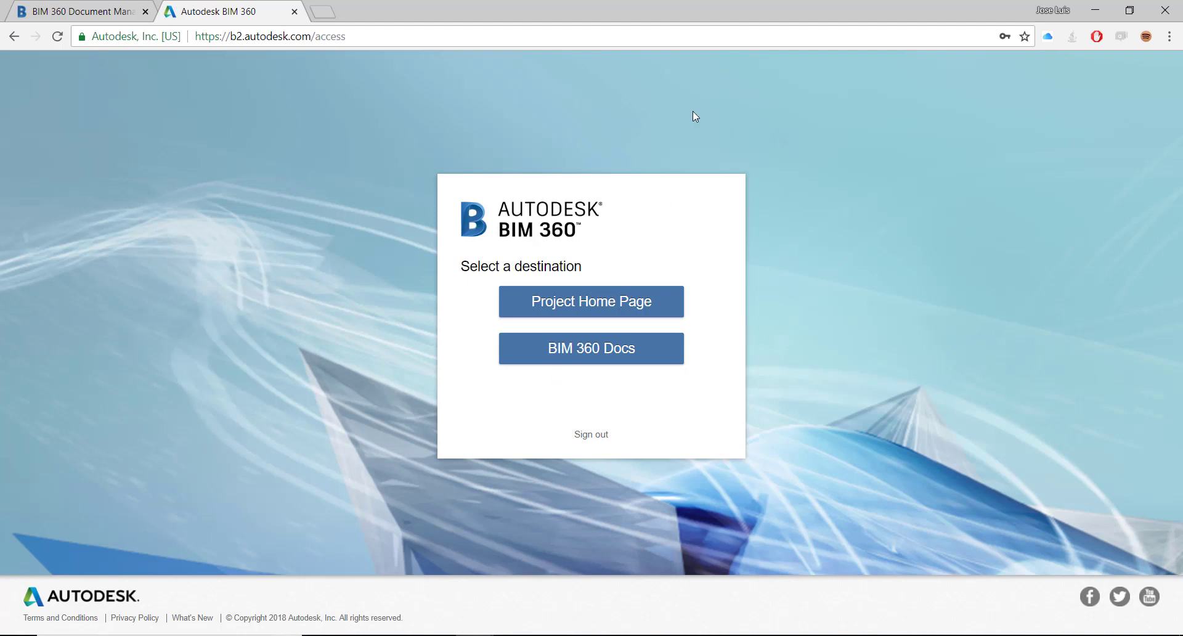
- Go to the project home page, then to Project Administration's members list
click(553, 302)
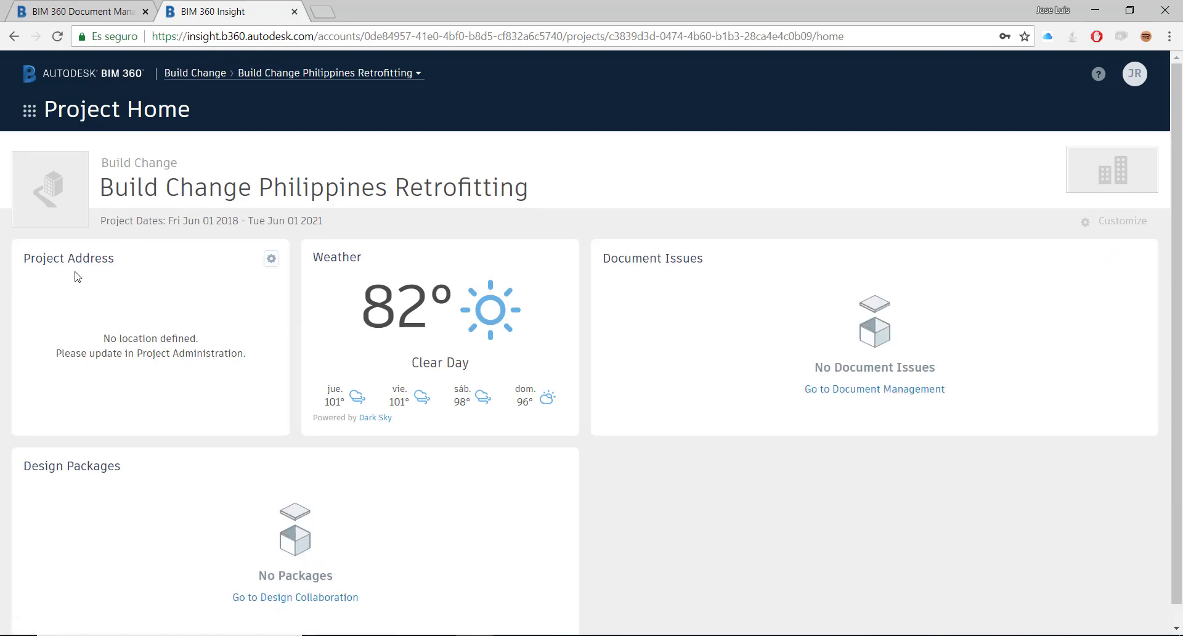
click(29, 111)
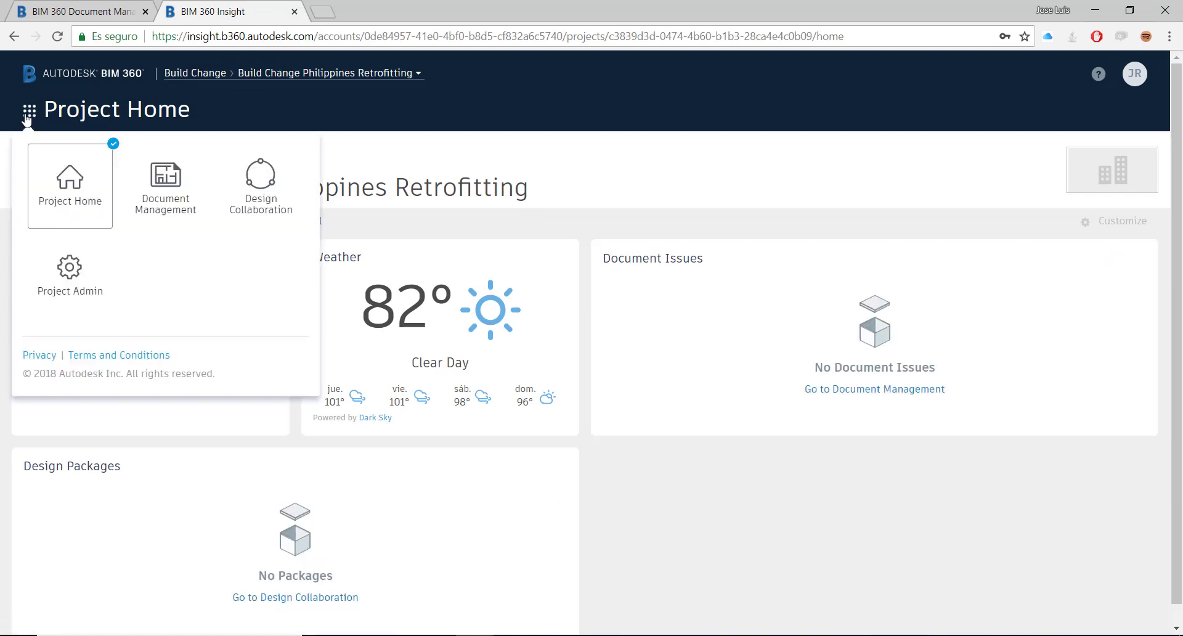
click(89, 277)
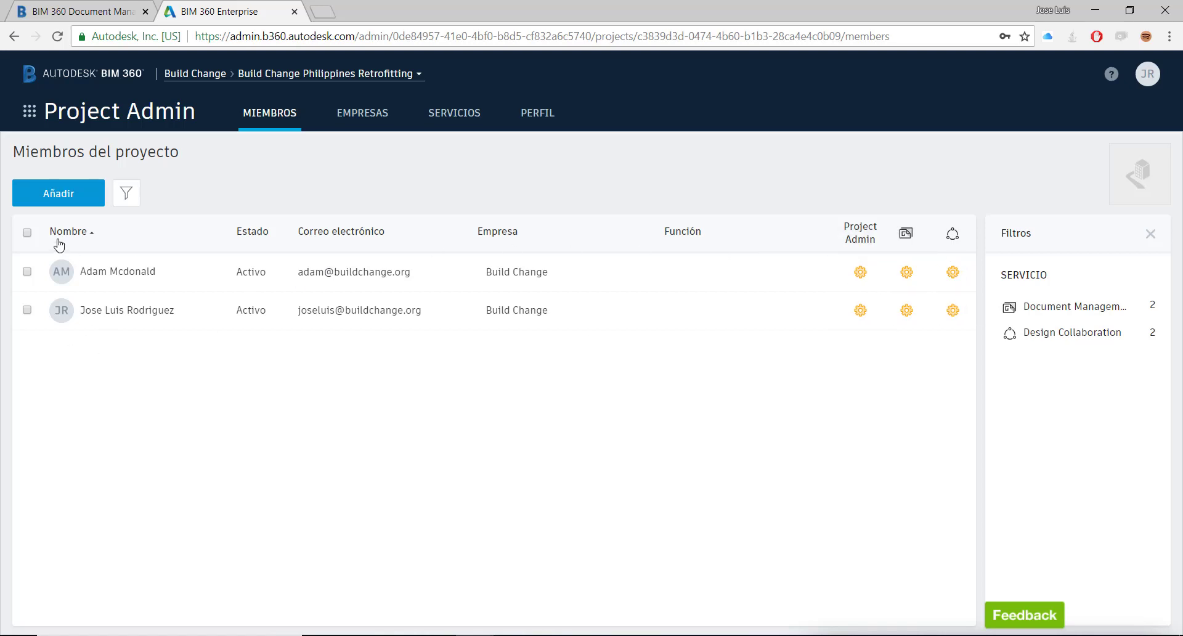
click(30, 112)
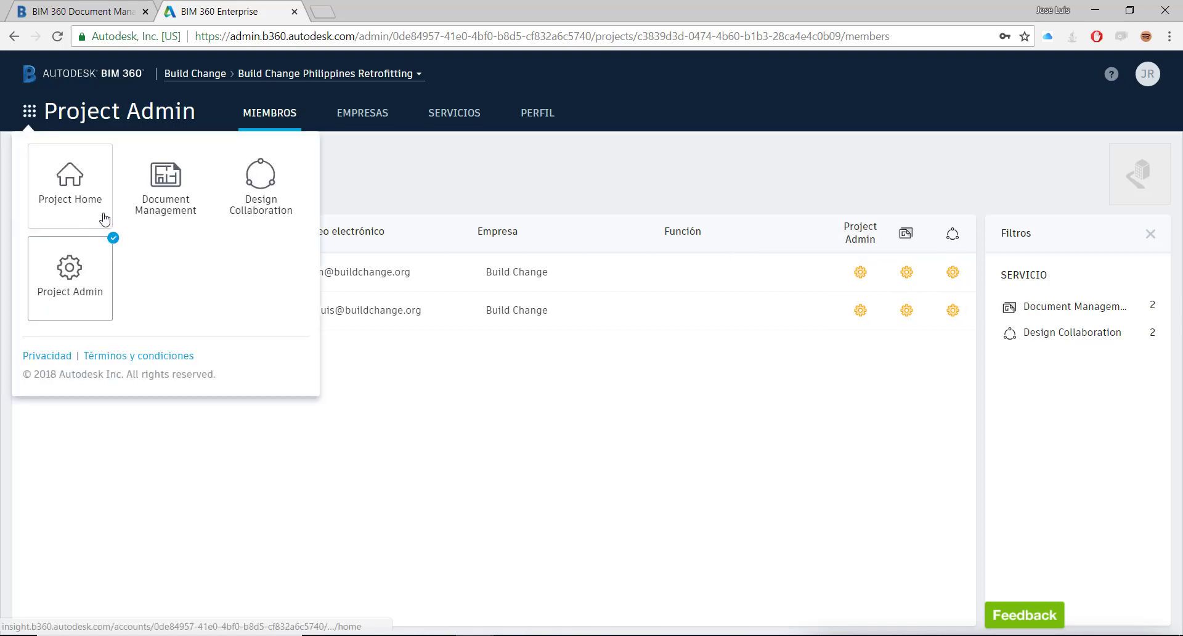
- Open Document Management and browse into the project's Project Files folder
click(153, 213)
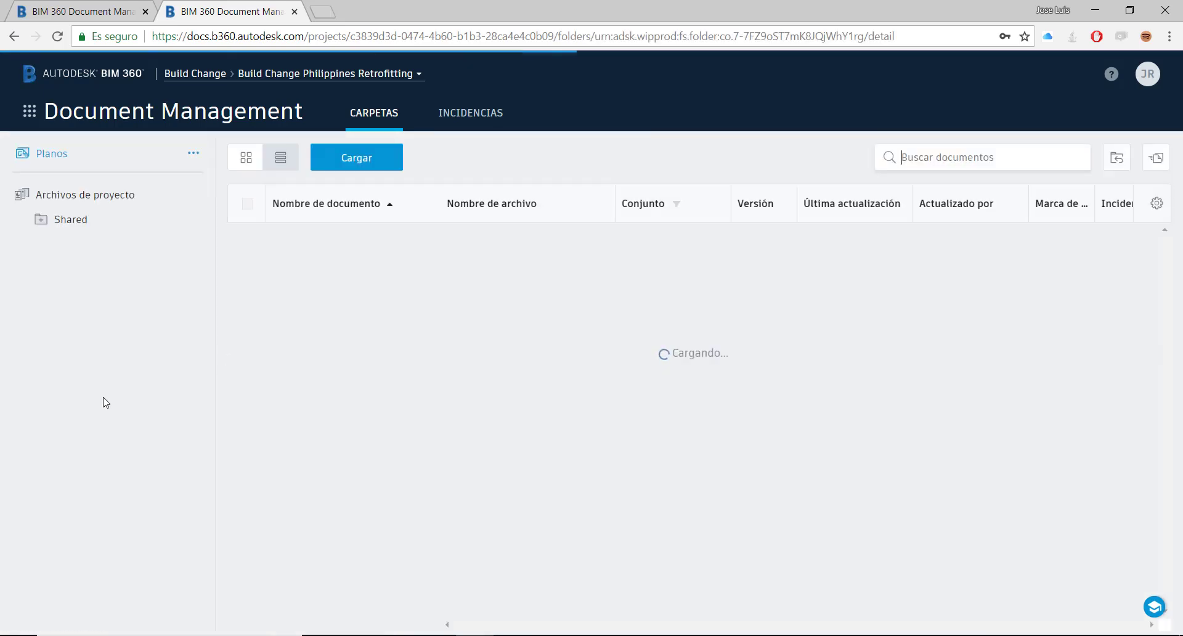
click(64, 194)
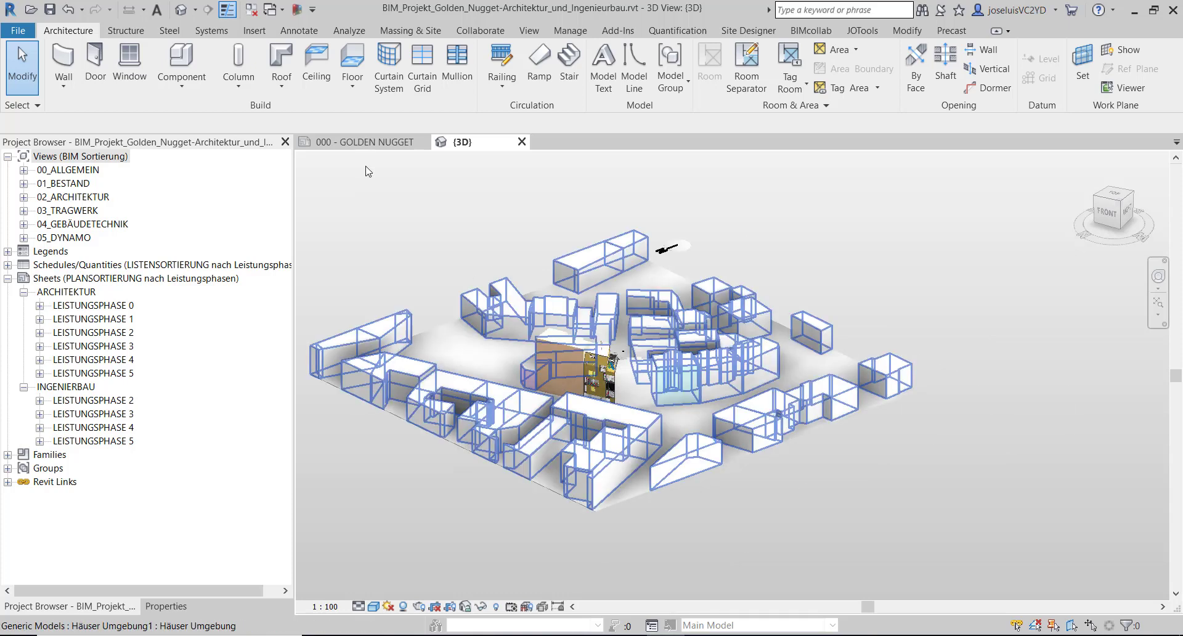
- Close the 000 - GOLDEN NUGGET view and choose to collaborate in BIM 360 Document Management
click(269, 9)
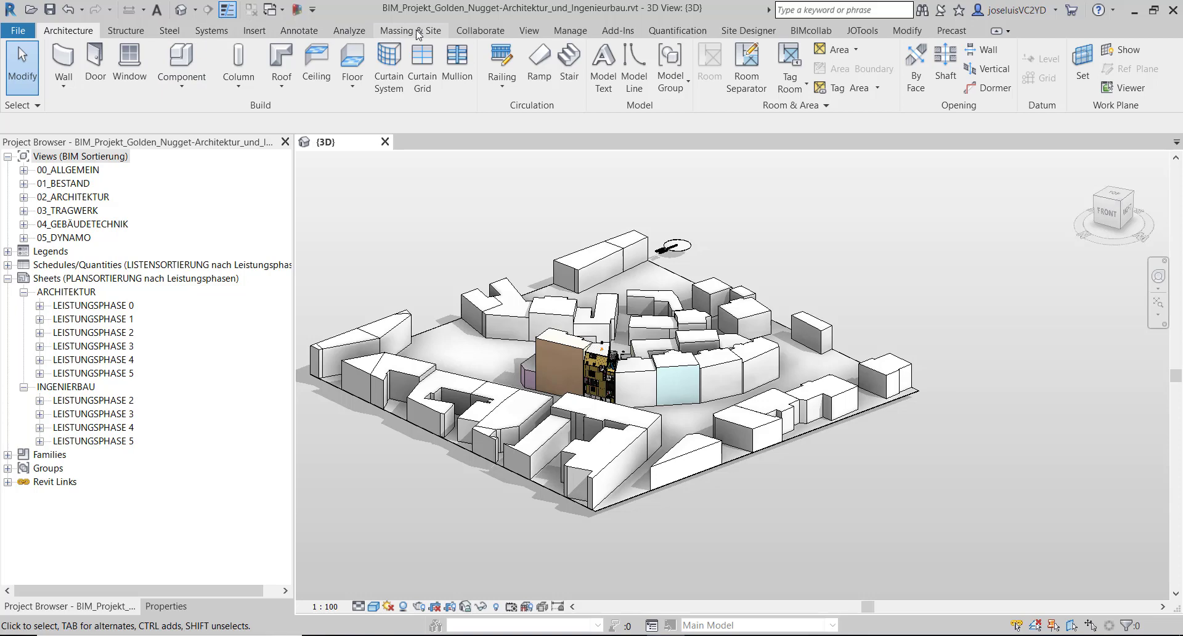
click(478, 34)
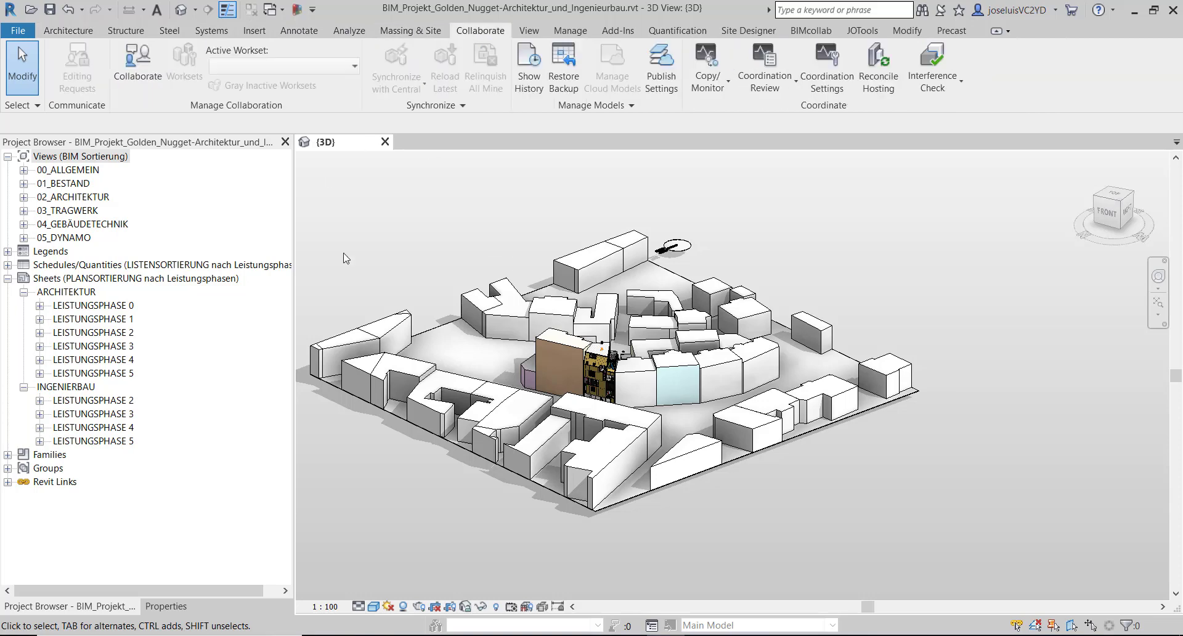
click(151, 77)
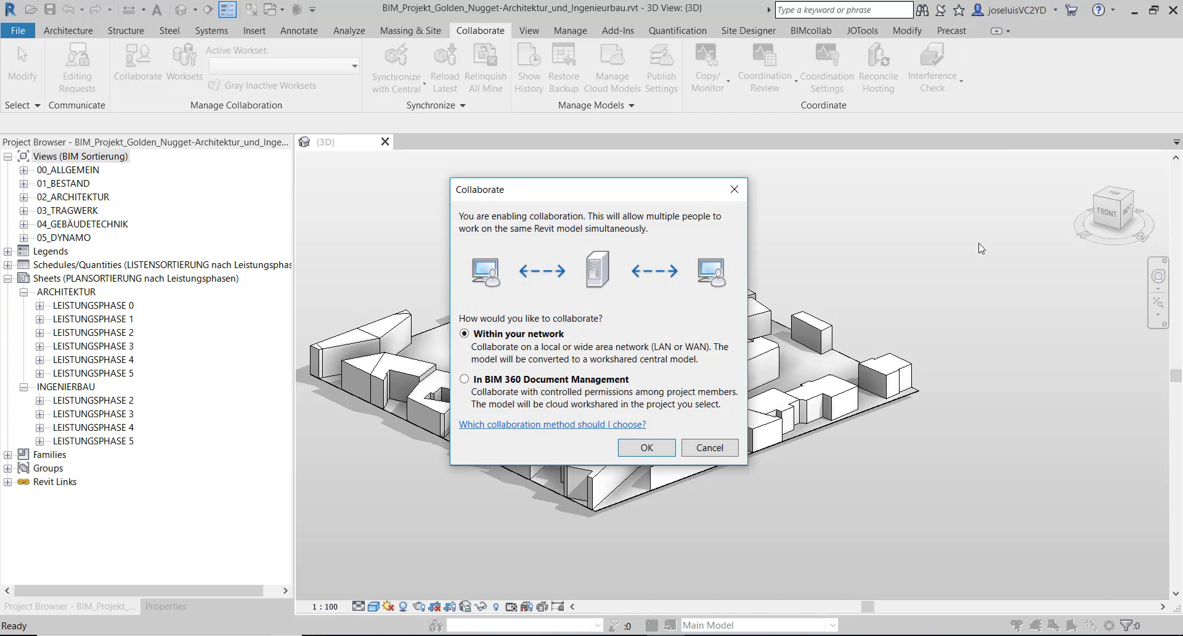
click(465, 380)
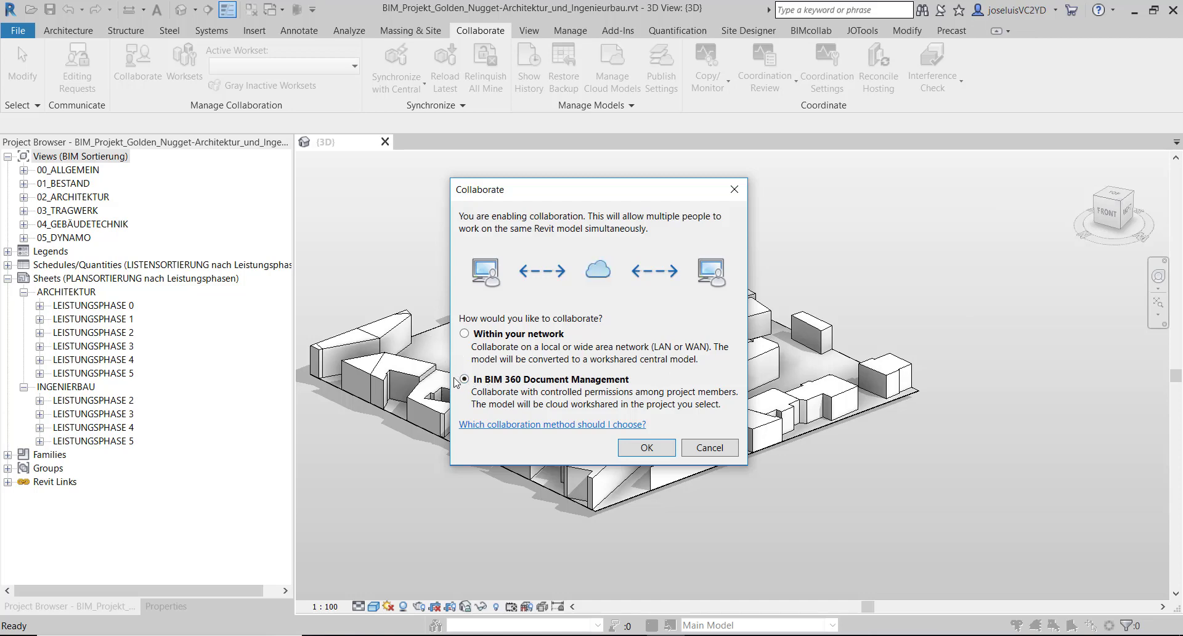
- Initiate cloud collaboration into Build Change Philippines Retrofitting > Project Files > Shared
click(641, 448)
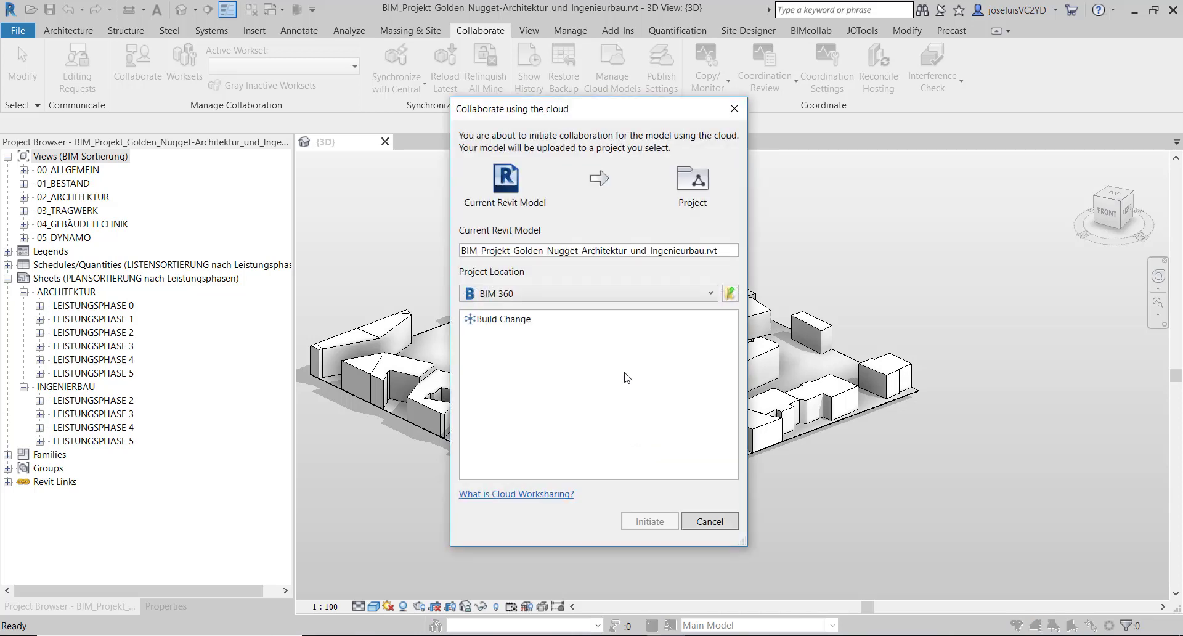
click(513, 322)
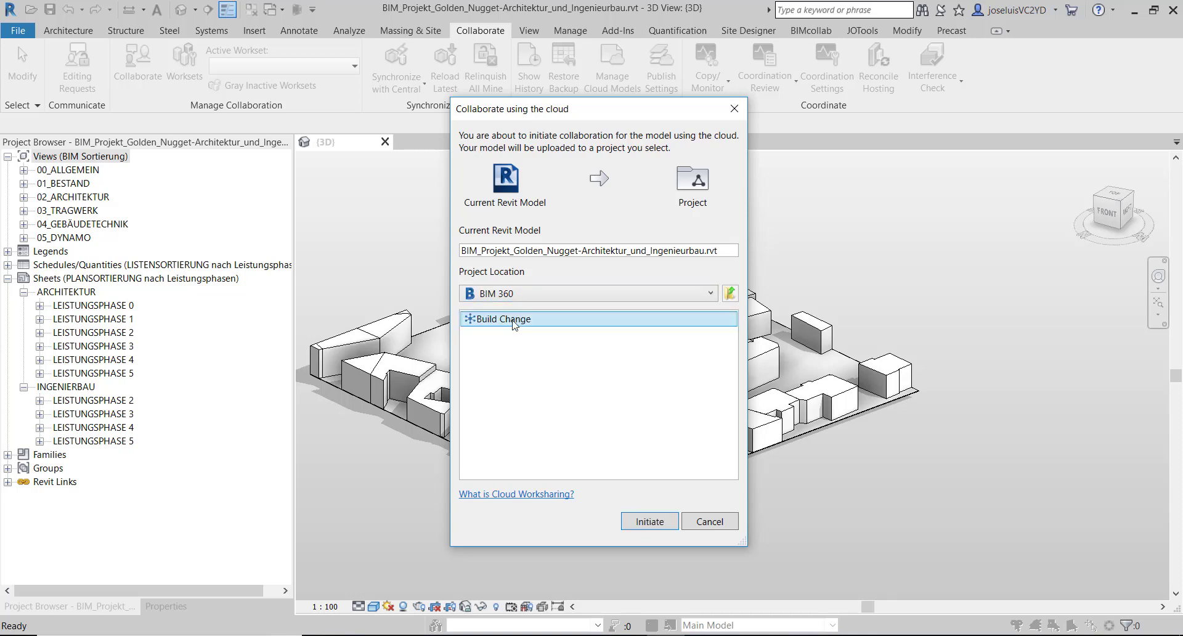
double_click(513, 322)
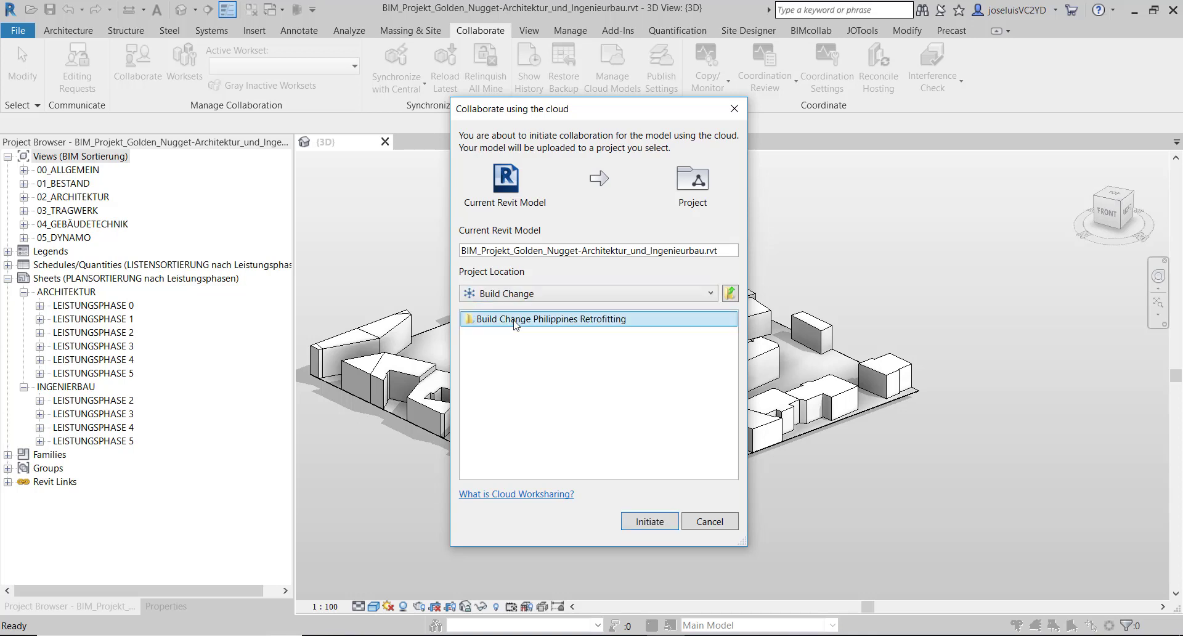
double_click(514, 321)
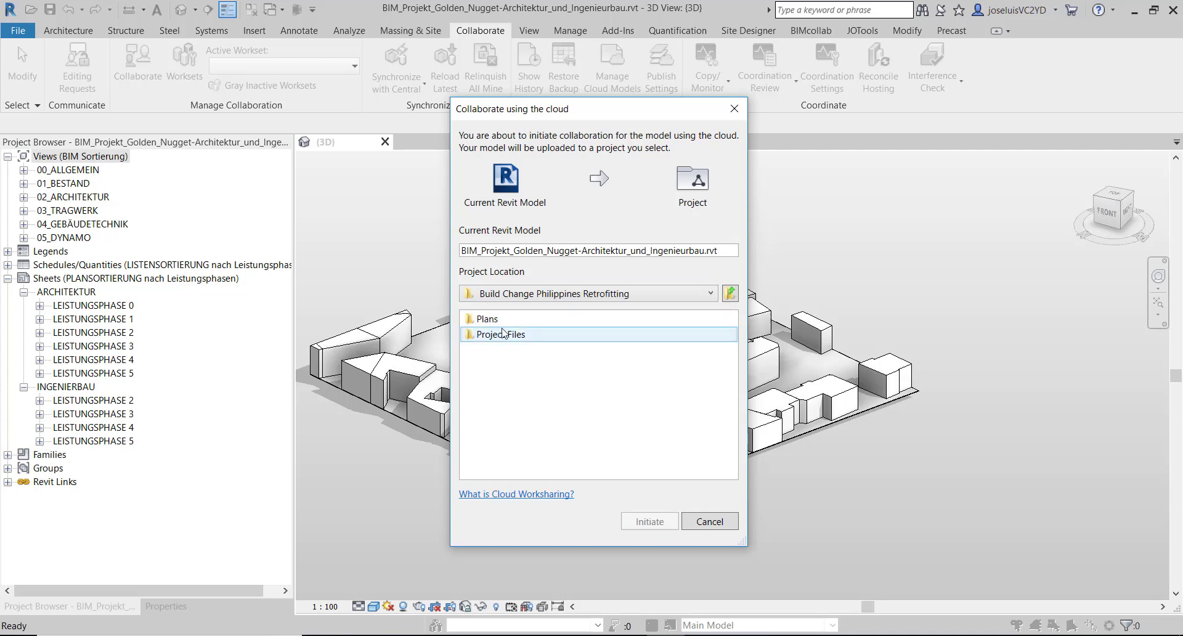
click(504, 339)
double_click(522, 336)
click(502, 322)
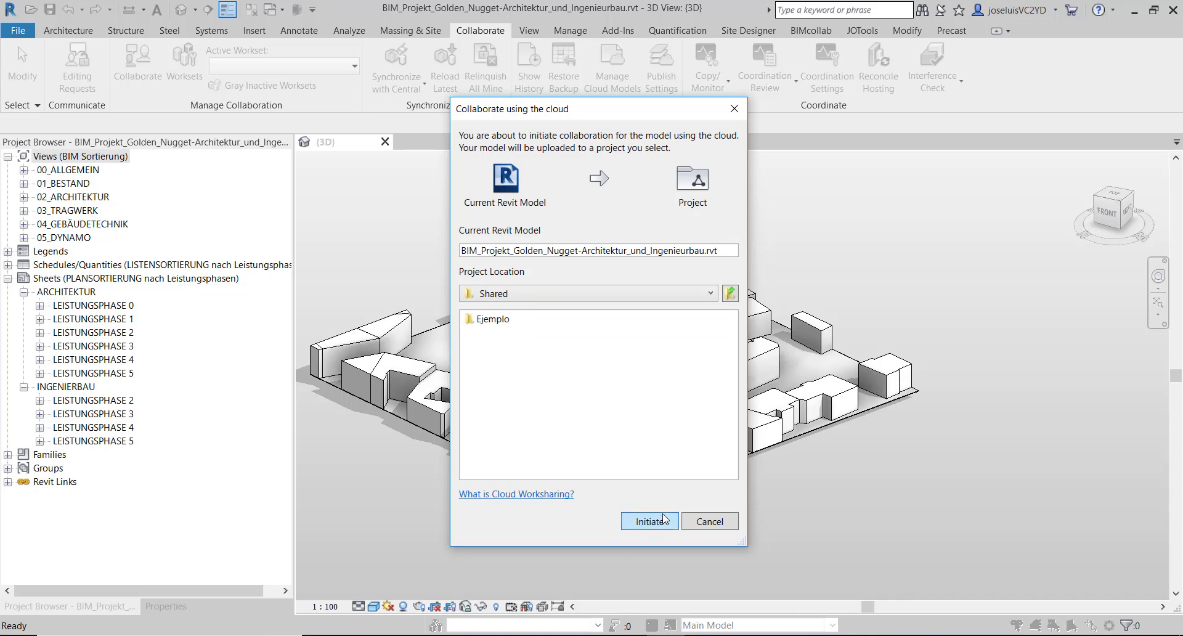
click(624, 522)
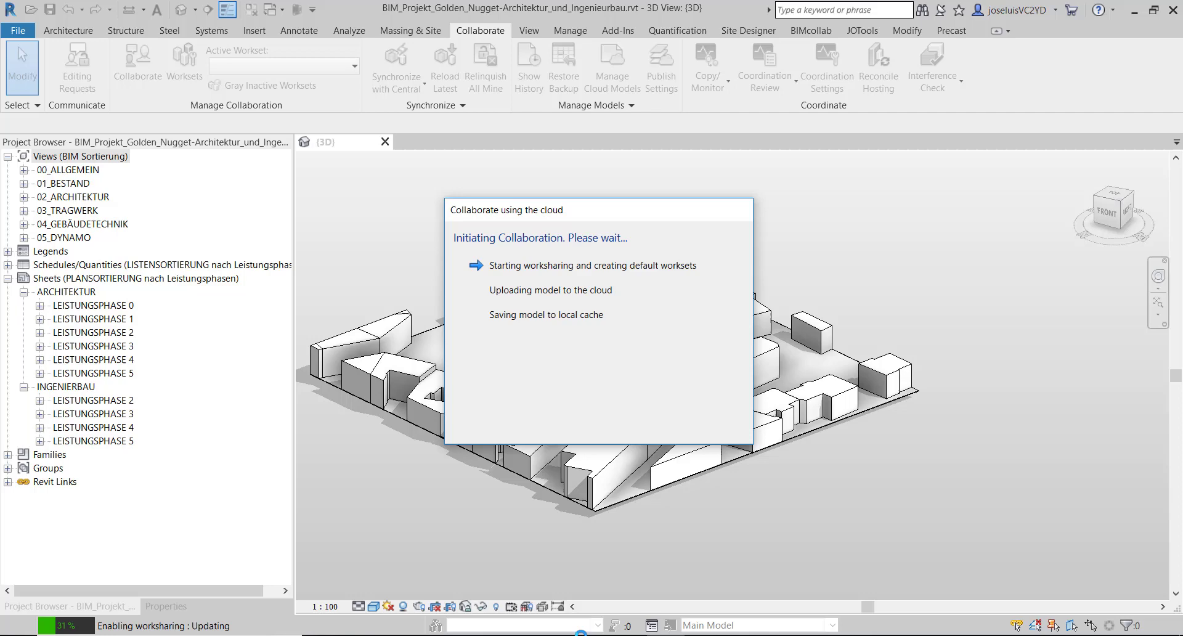
click(521, 619)
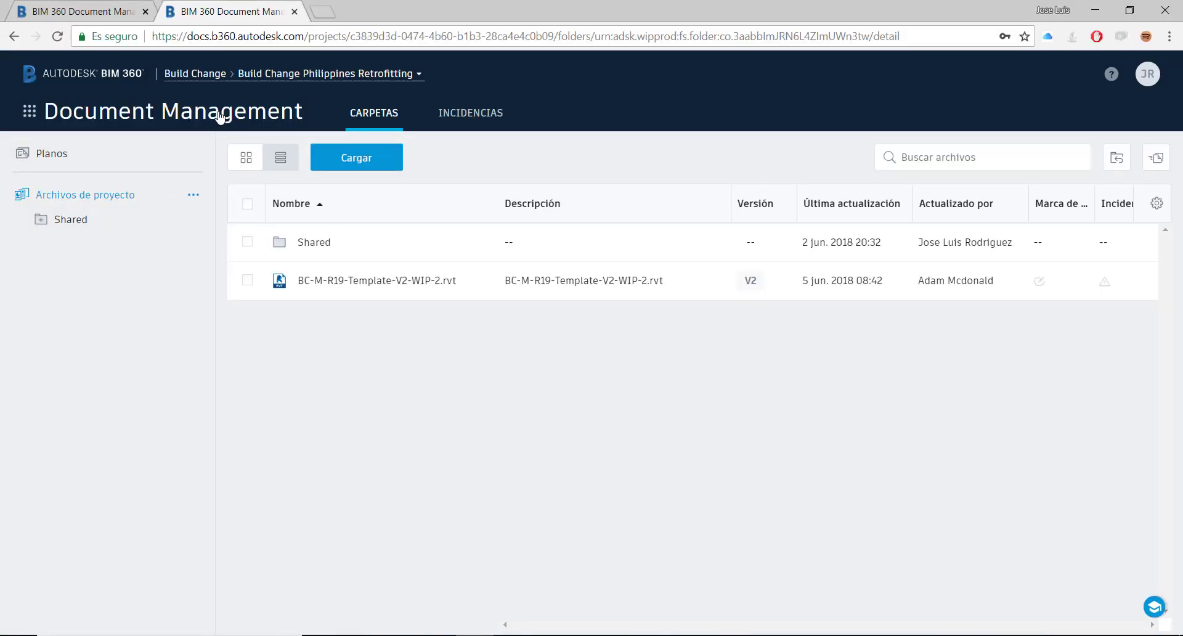
- Switch the BIM 360 project to the Design Collaboration module
click(25, 116)
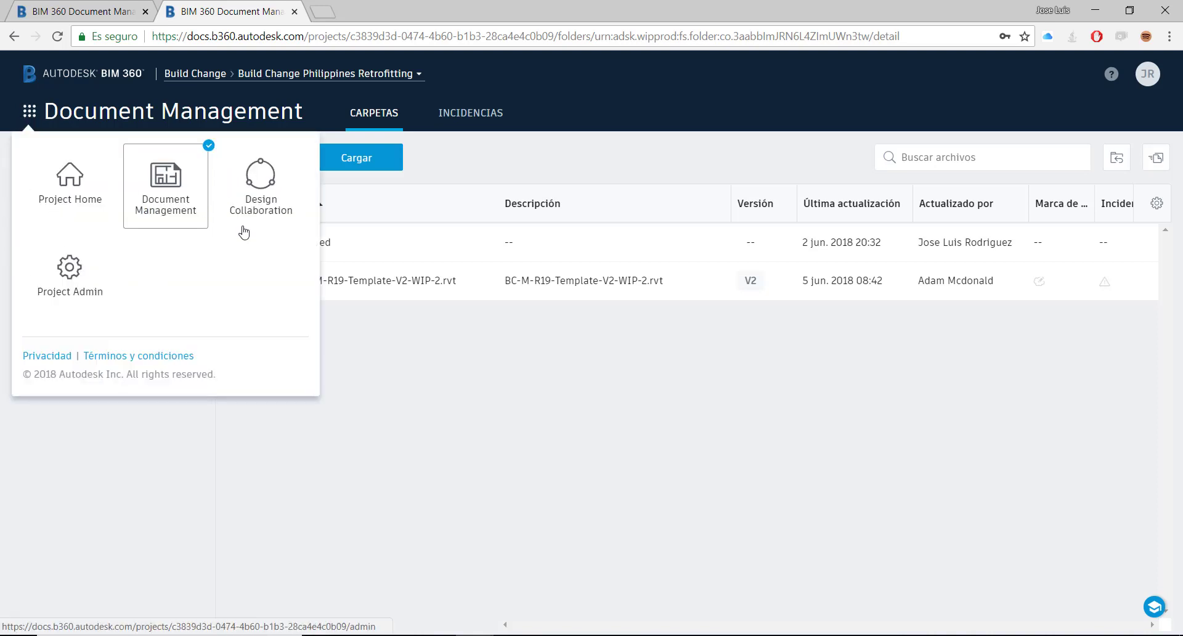
click(227, 203)
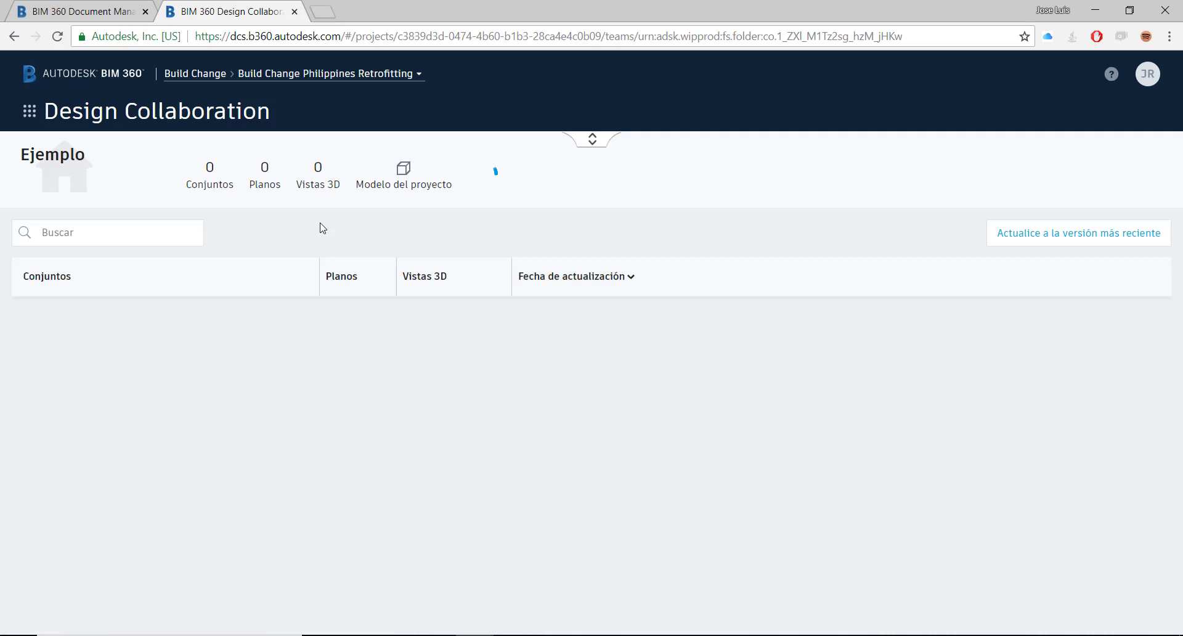
- Expand the Ejemplo team timeline, open its project model, and dismiss the new filters notice
click(590, 140)
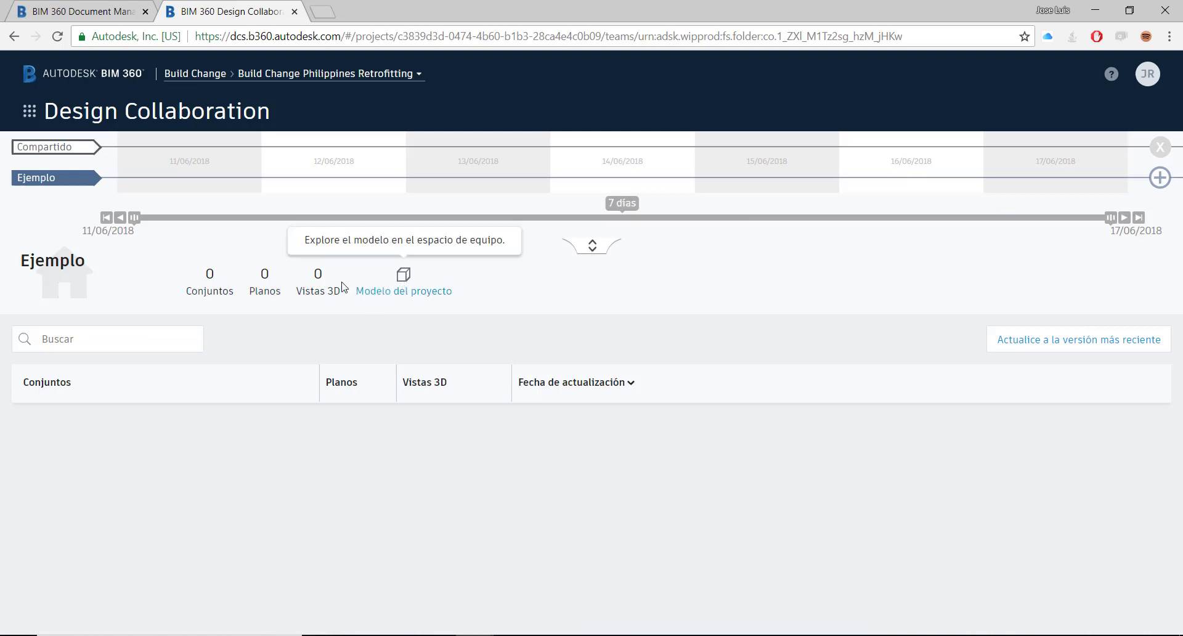
click(389, 289)
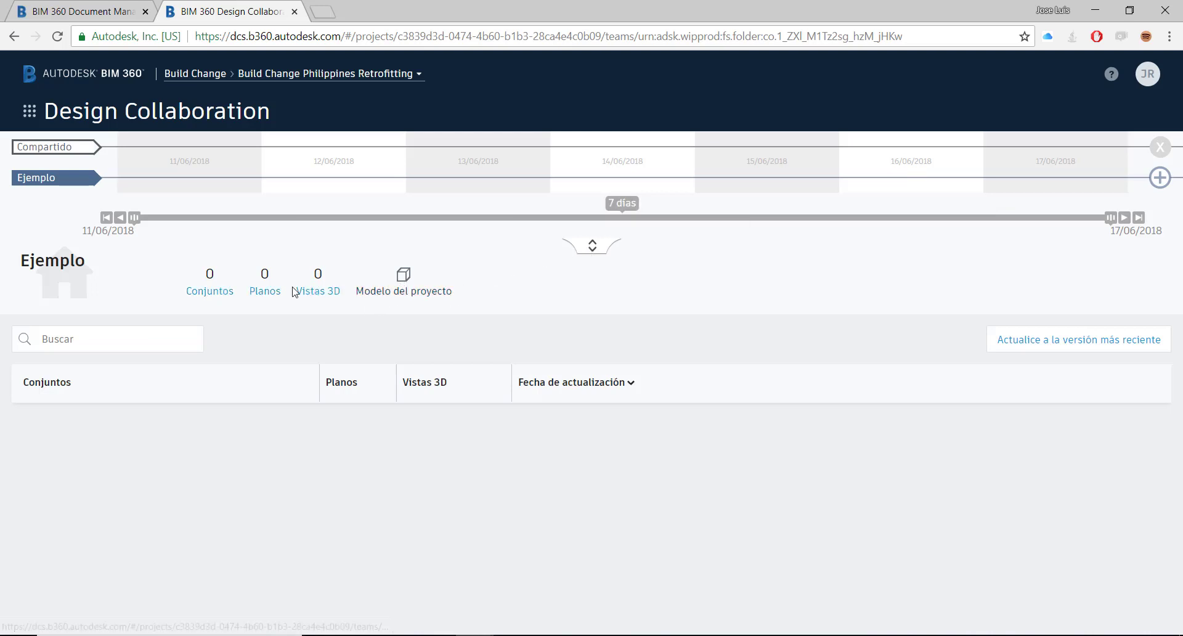
click(395, 290)
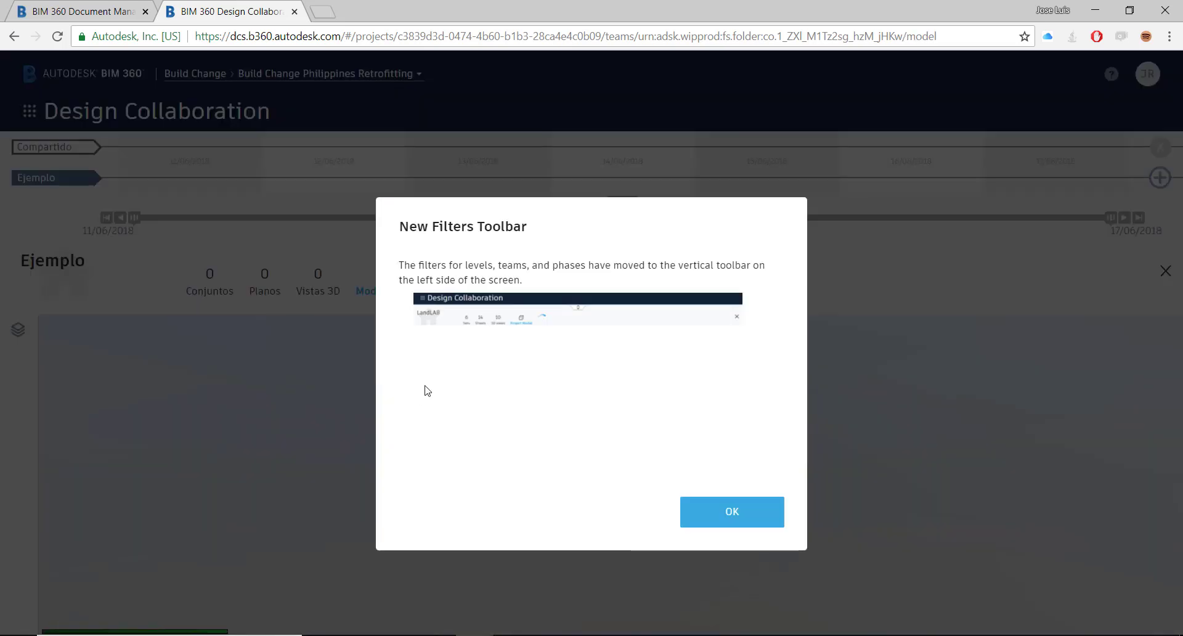
click(715, 521)
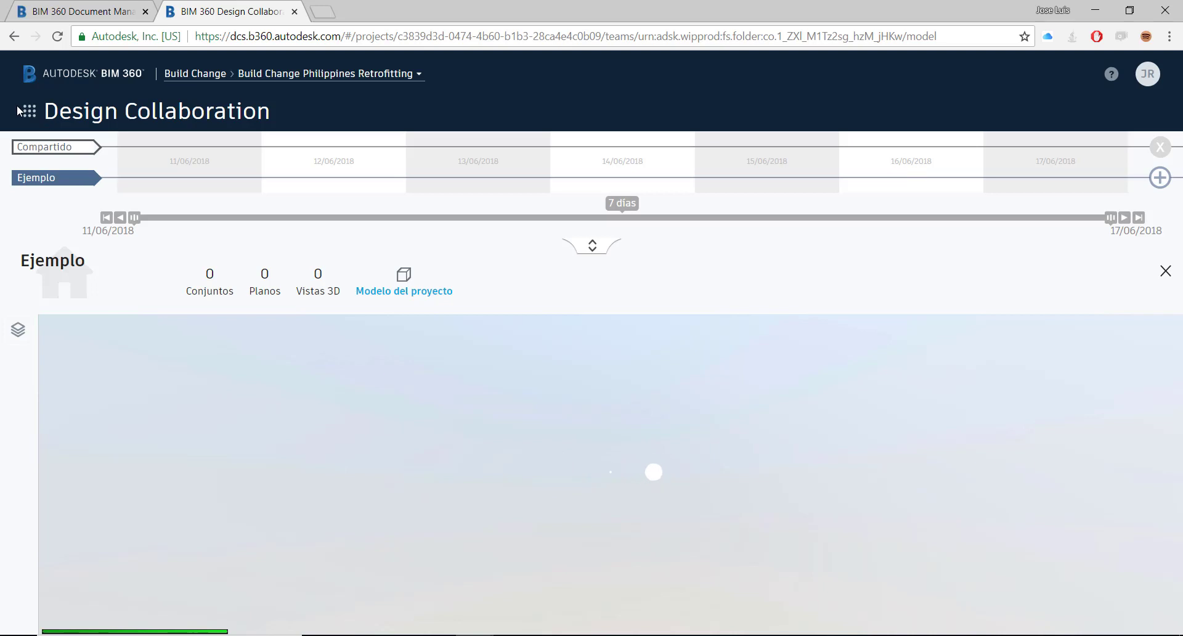
- Return to Document Management, check the empty issues list, then go back to the folders
click(28, 117)
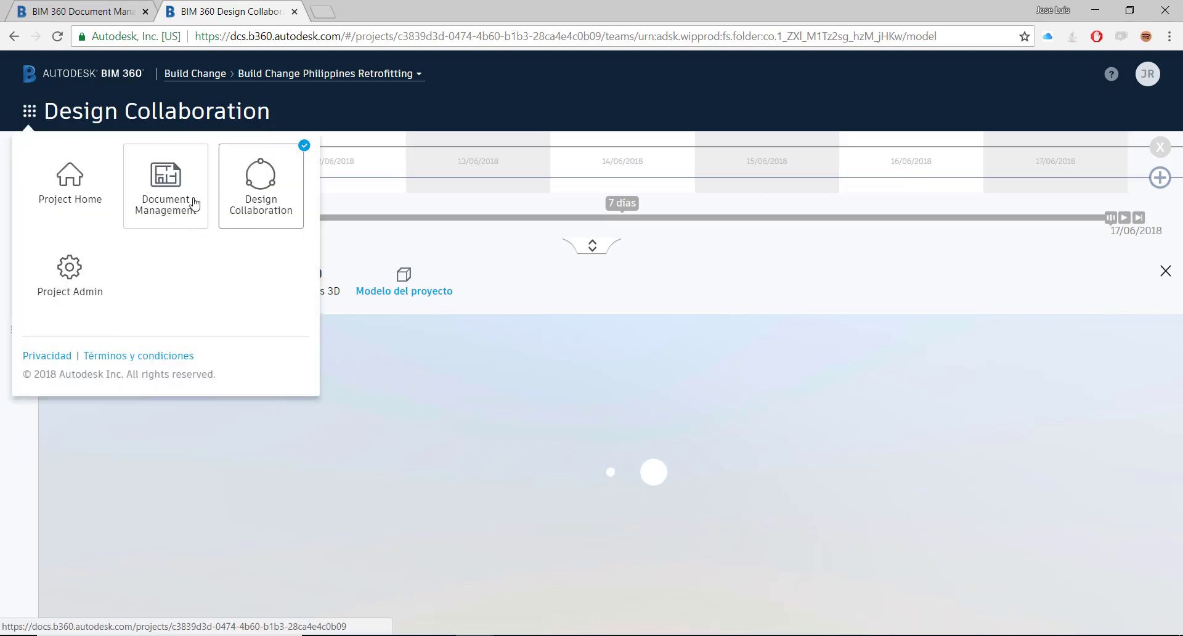
click(171, 198)
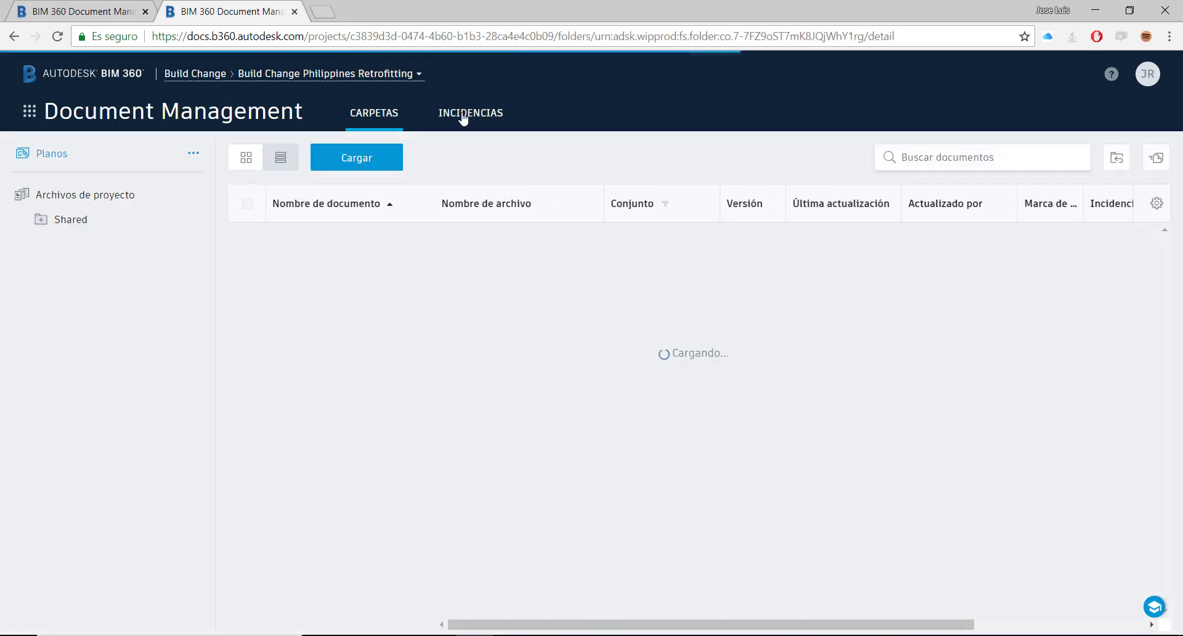
click(463, 117)
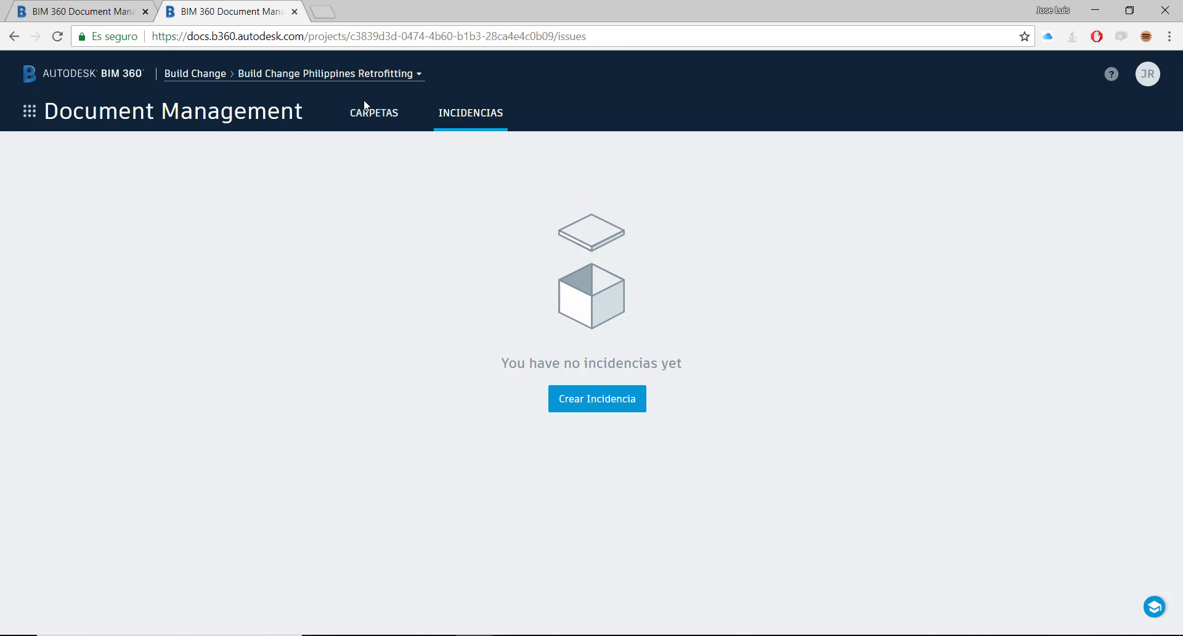
click(374, 117)
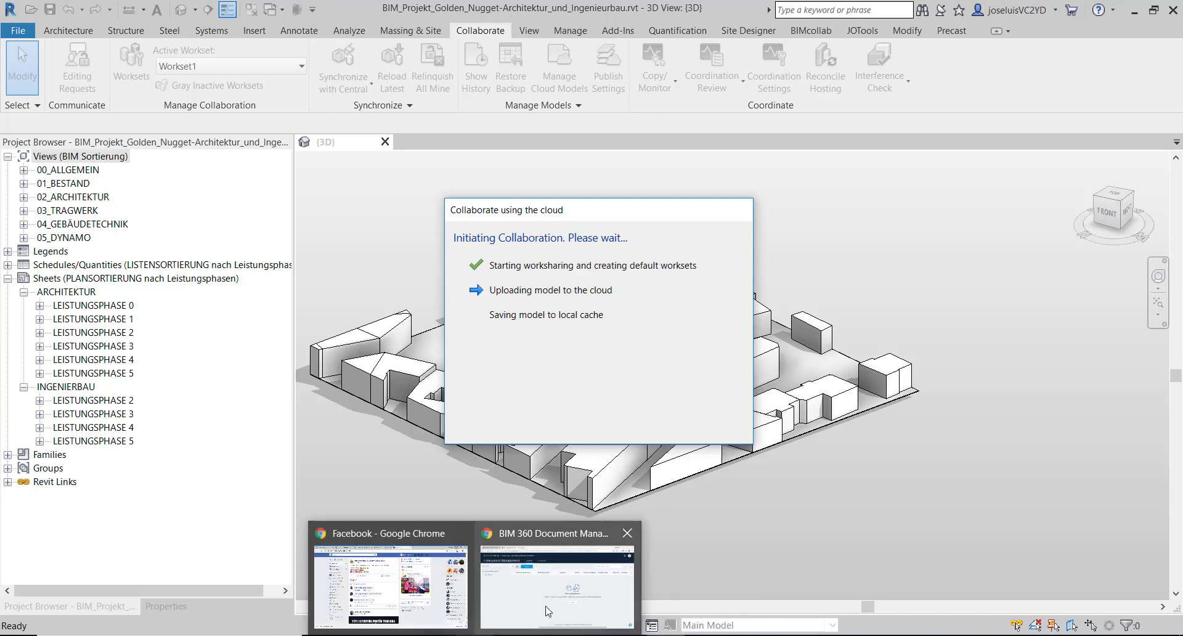
- Browse the Archivos de proyecto and Shared folders and the account's project list in Document Management
click(536, 573)
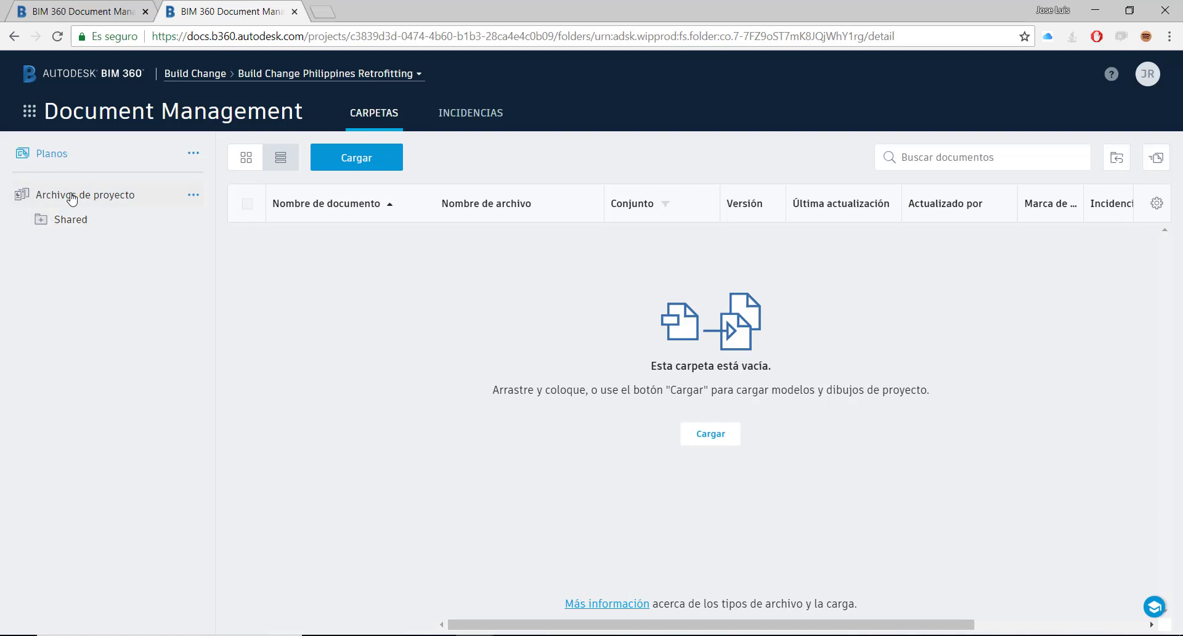
click(72, 201)
click(70, 219)
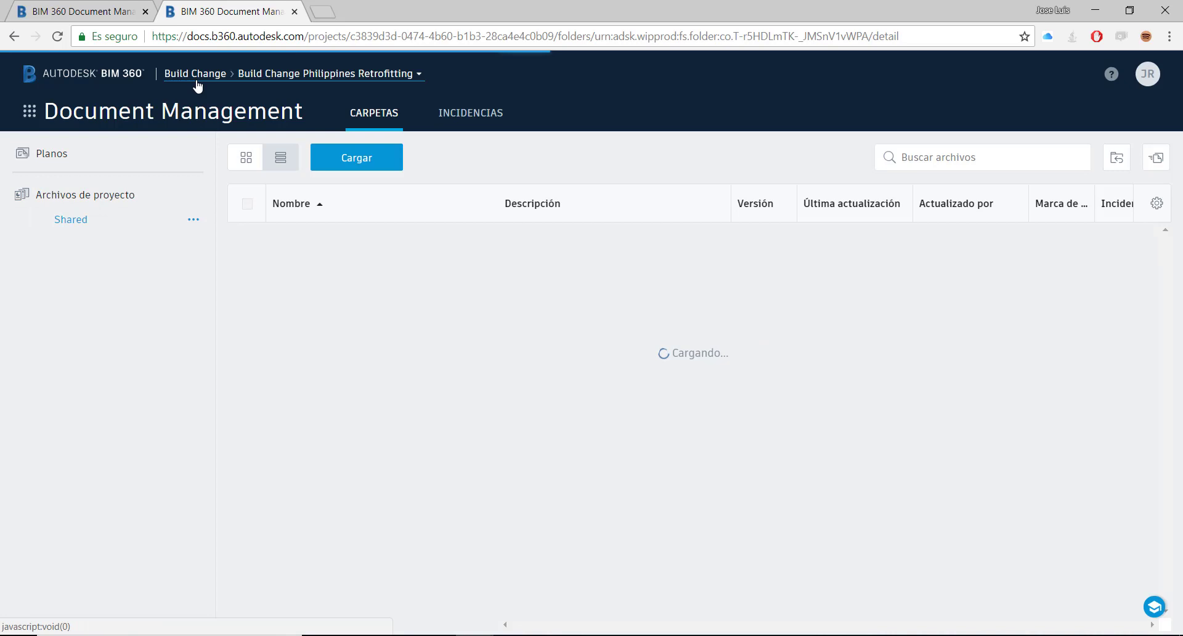
click(219, 80)
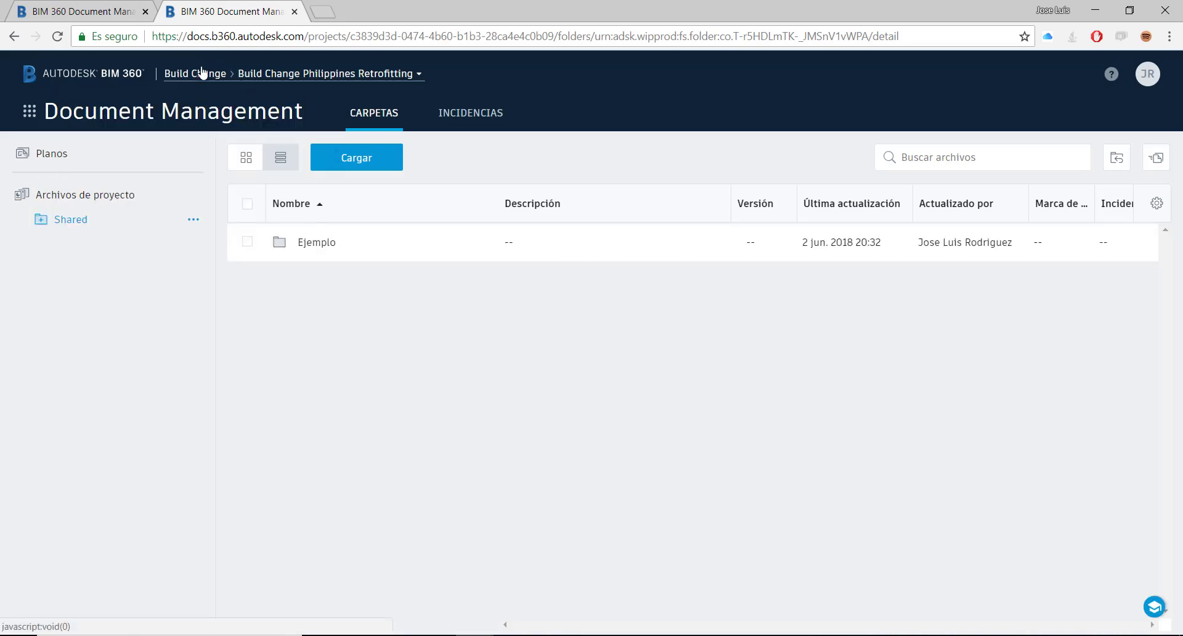
click(203, 79)
click(481, 376)
- Open the Planos folder, check its options, then switch to Design Collaboration for the Ejemplo team
click(50, 156)
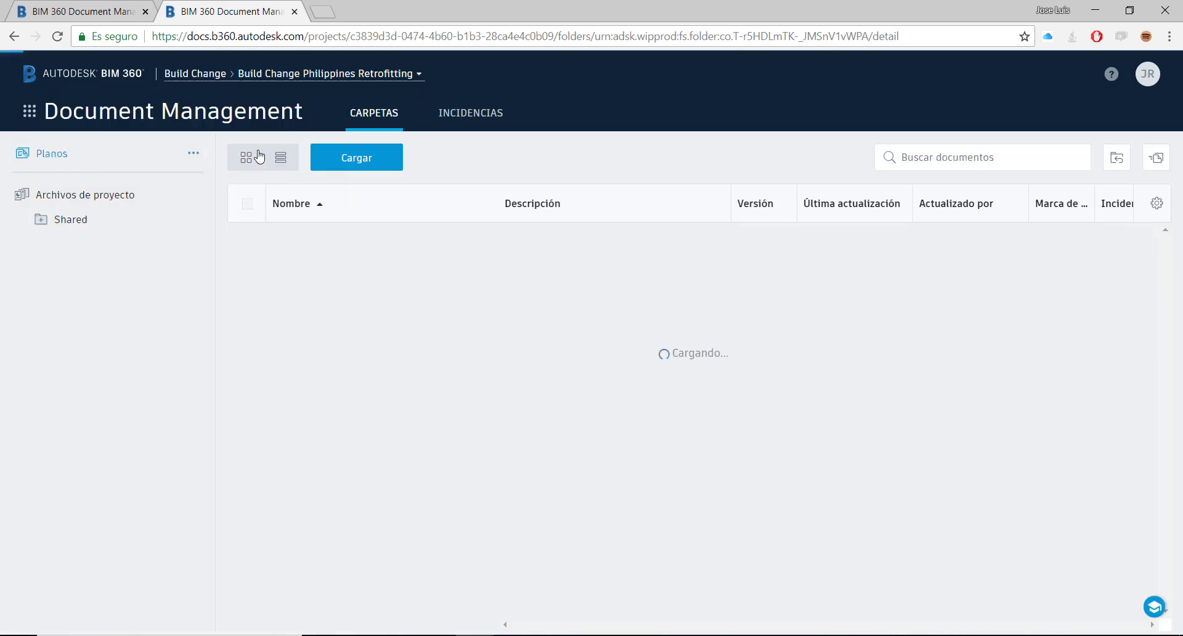
click(194, 154)
mouse_move(168, 218)
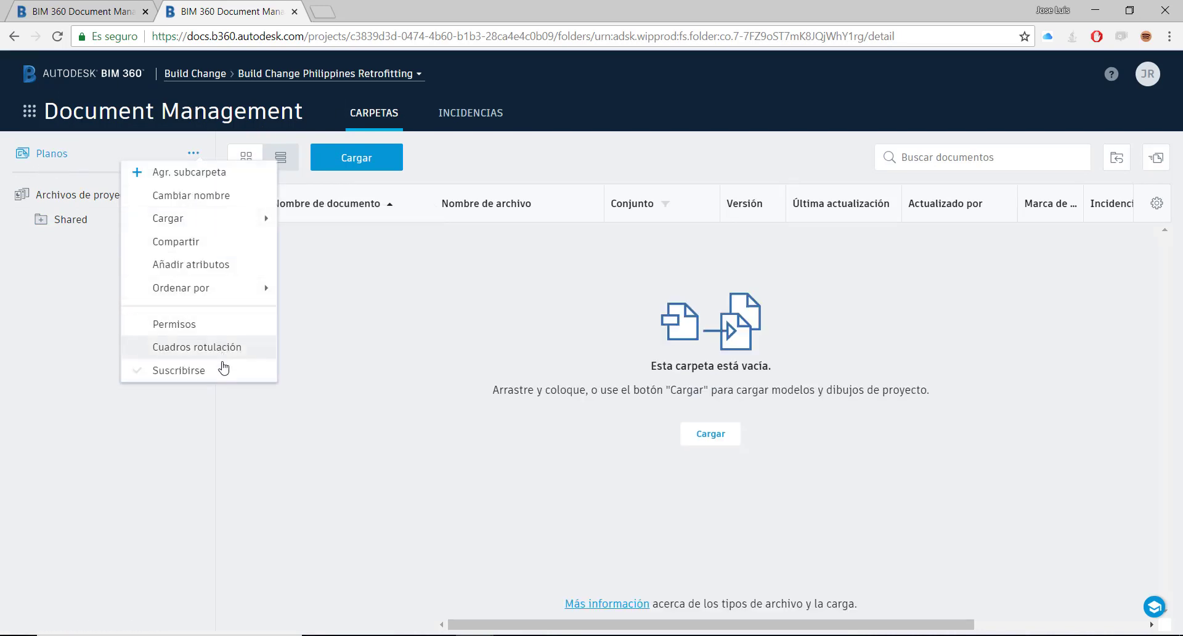
click(29, 110)
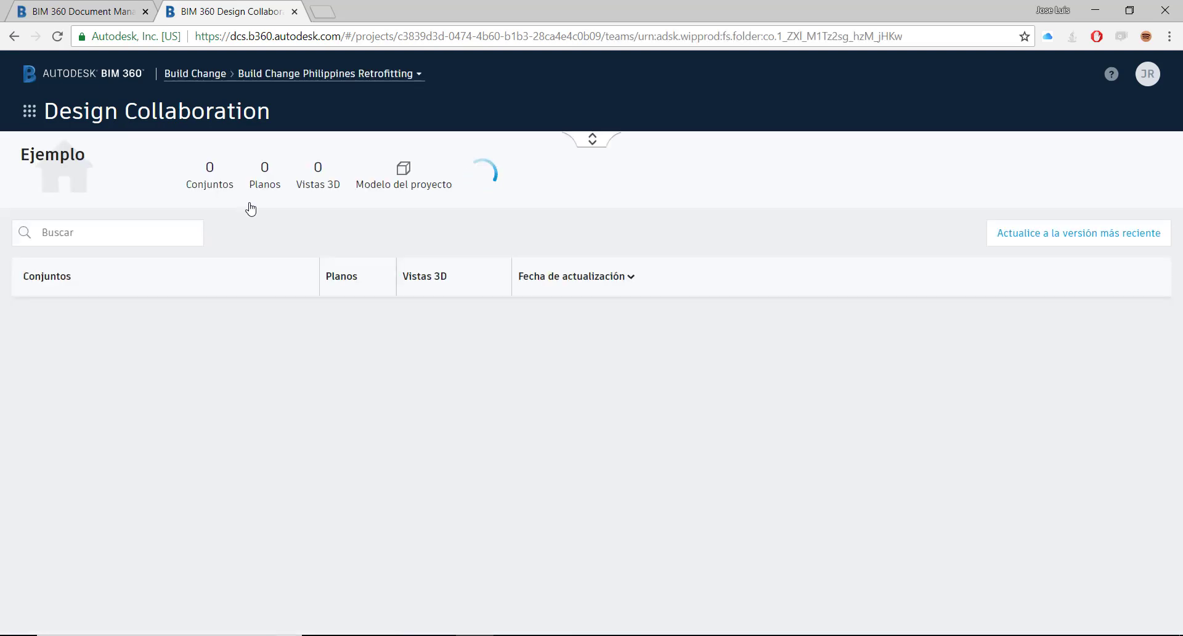
- Check the profile details, then go to Project Home for Build Change Philippines Retrofitting
click(1156, 74)
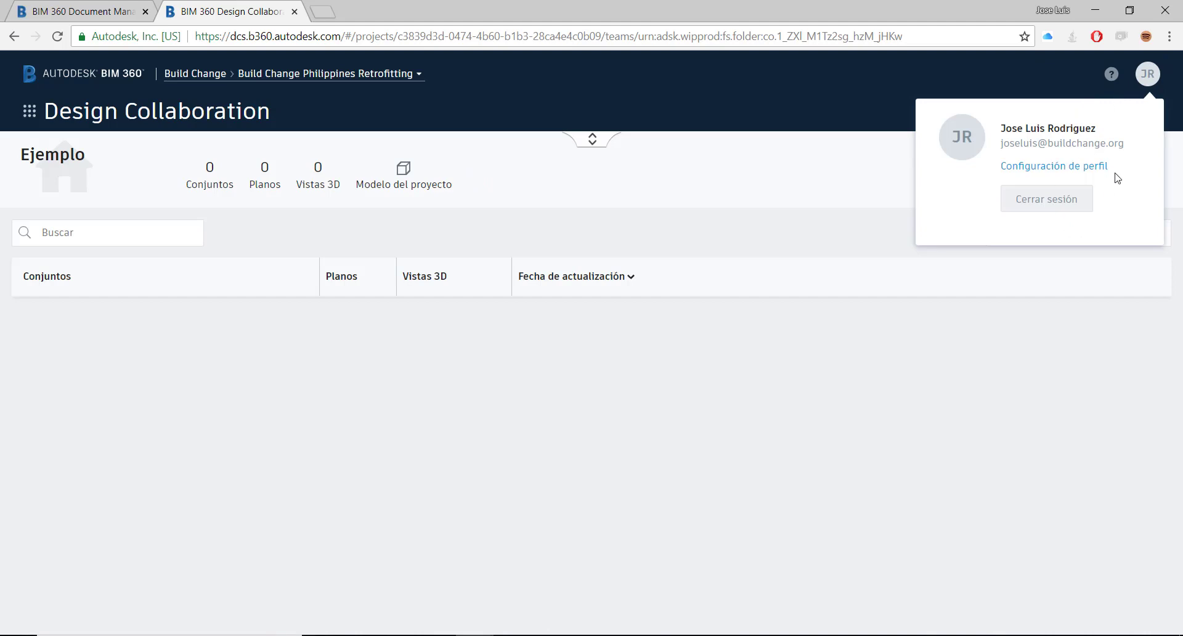
click(29, 111)
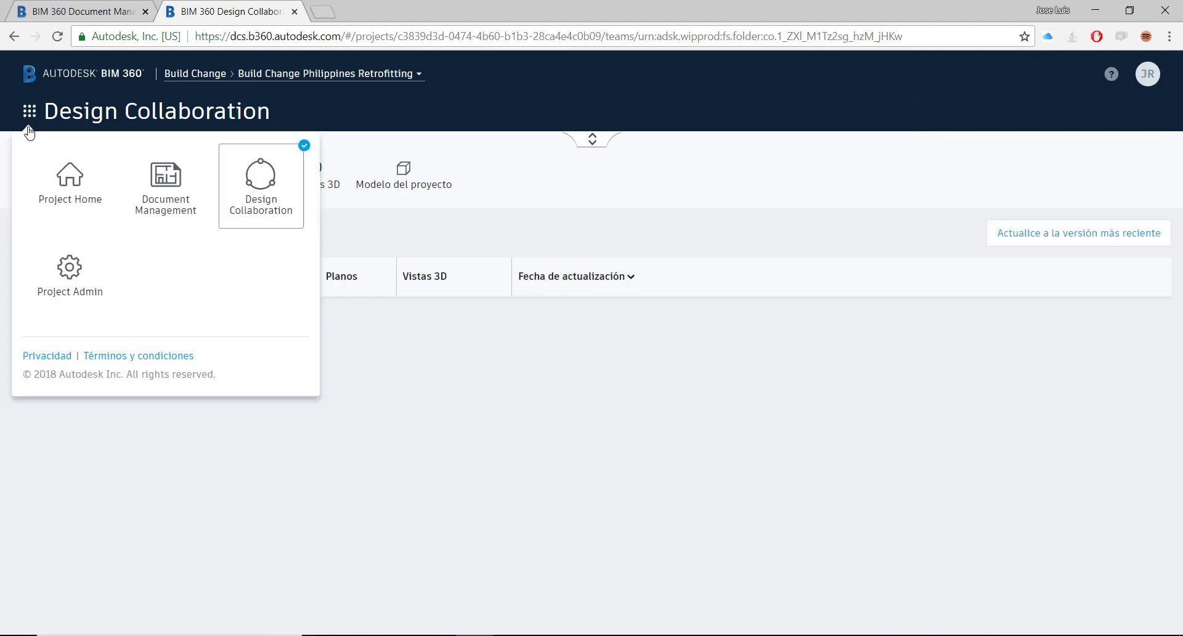
click(59, 203)
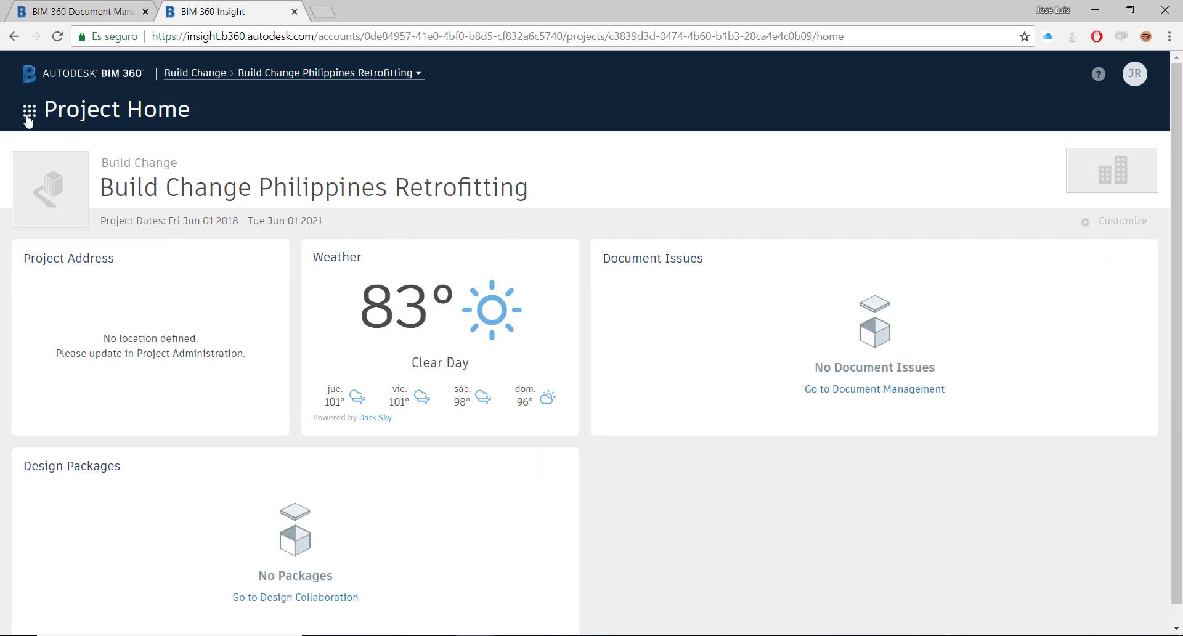
- Return from Project Home to Document Management for Build Change Philippines Retrofitting
click(29, 117)
click(192, 206)
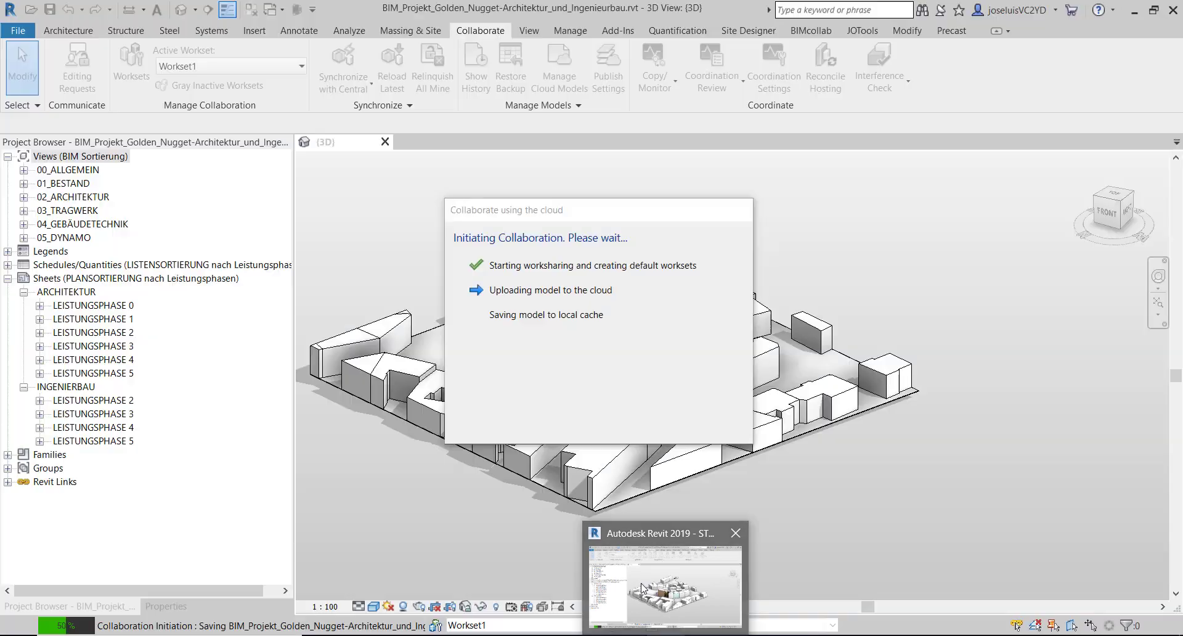
- Check Revit's collaboration progress, then recheck the Archivos de proyecto and Planos folders in BIM 360
click(641, 588)
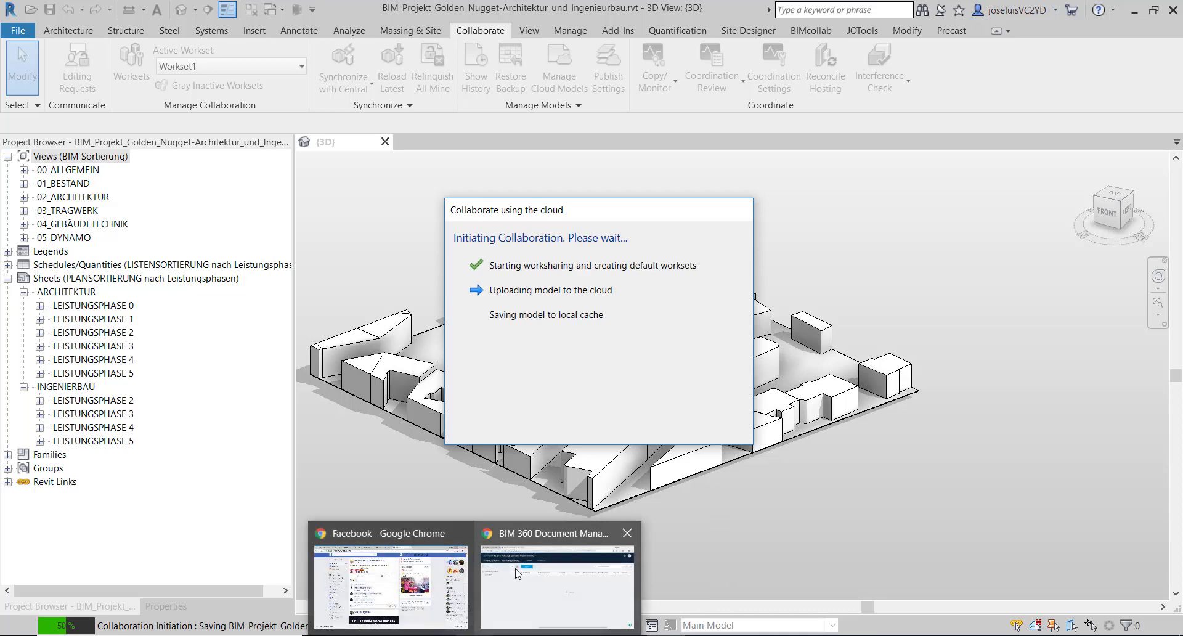
click(718, 570)
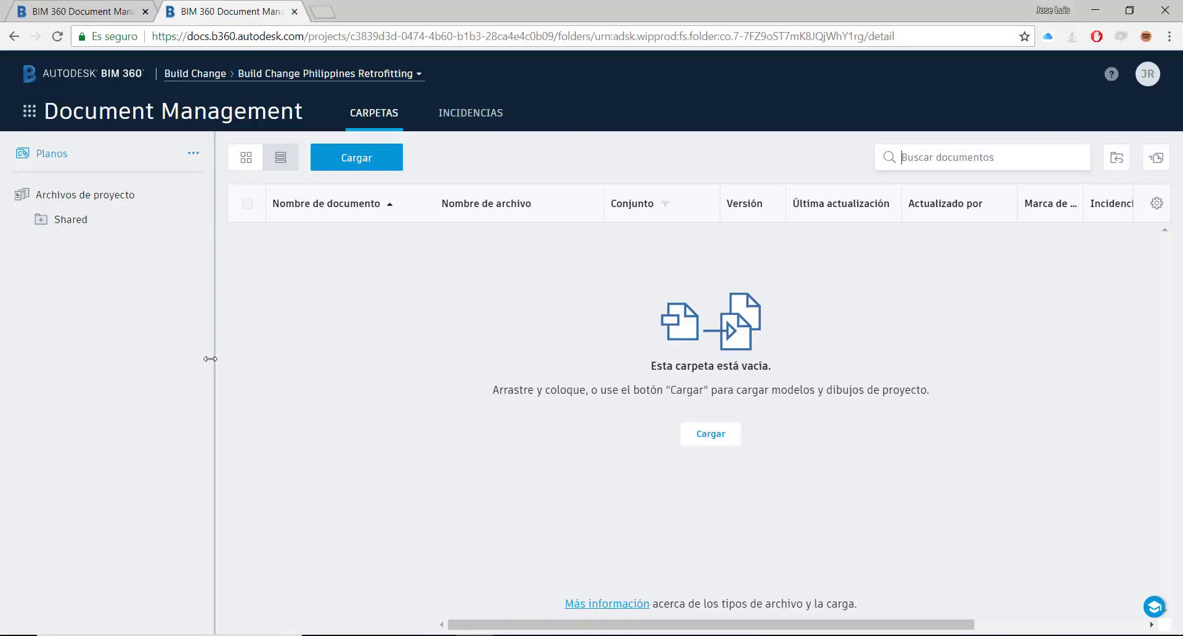
click(93, 194)
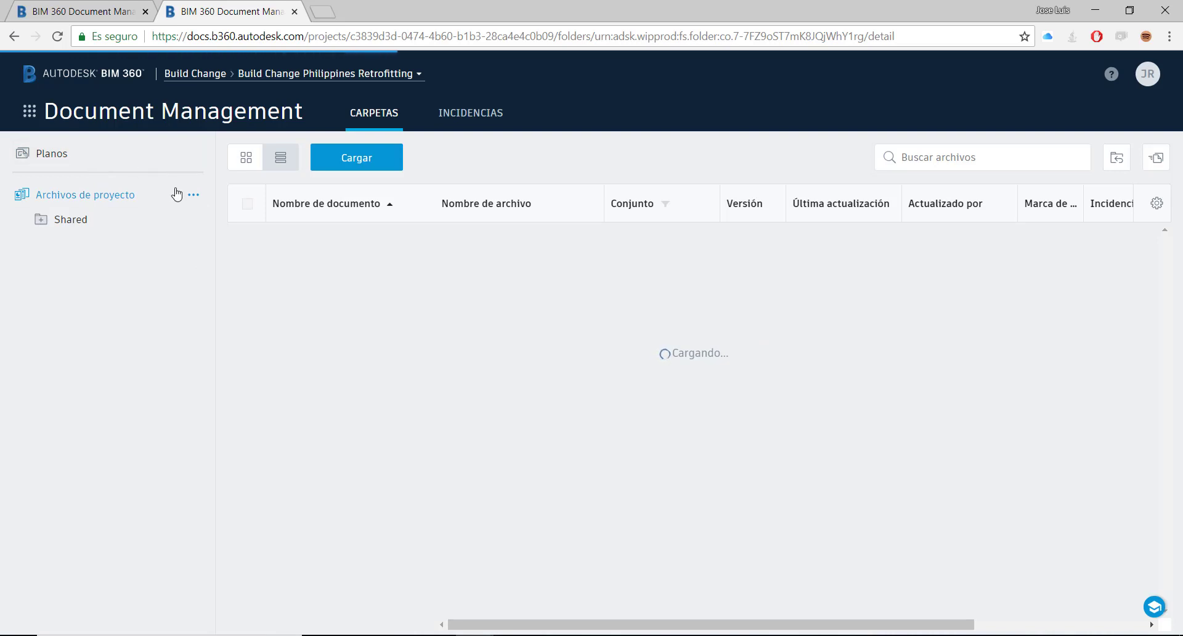
click(194, 153)
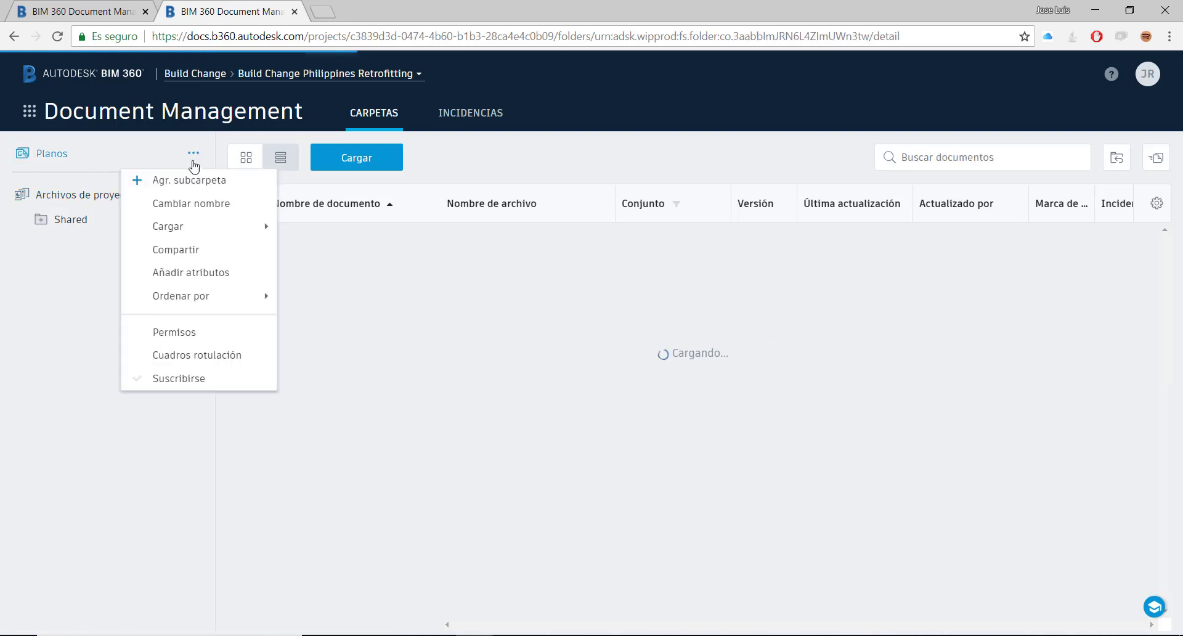
click(39, 197)
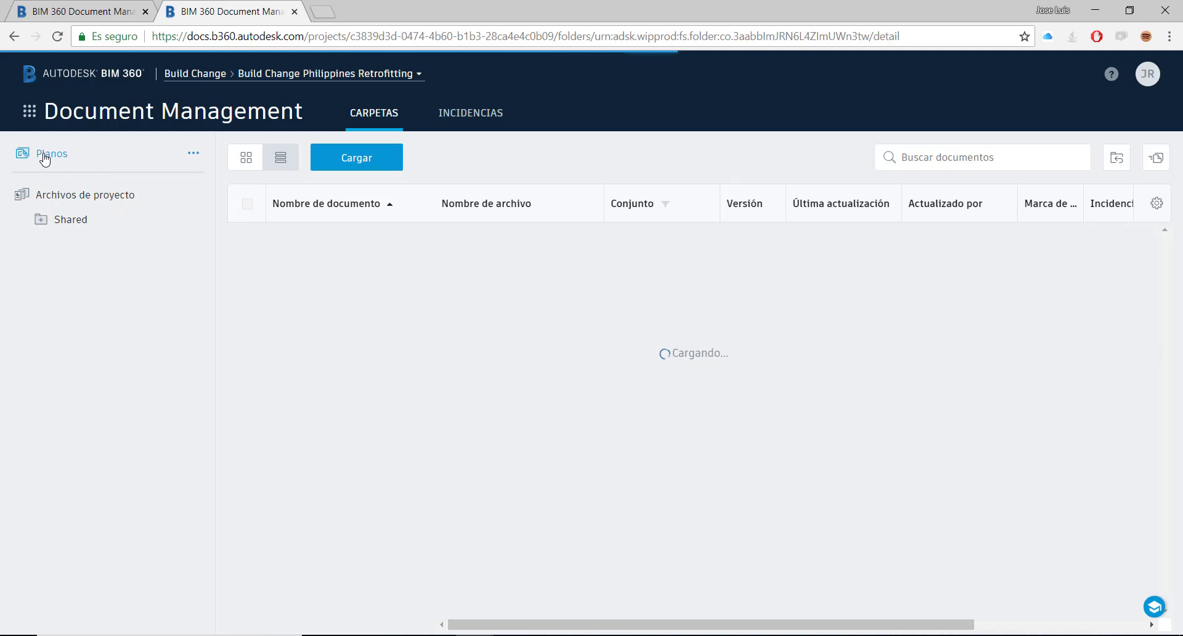
click(108, 197)
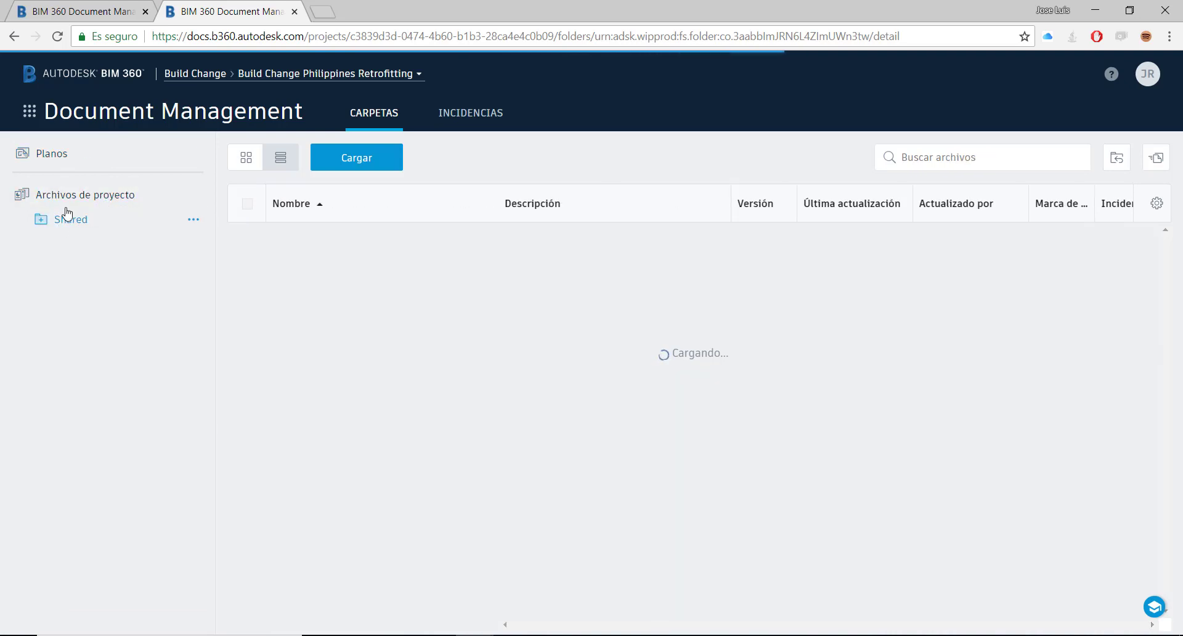
click(50, 156)
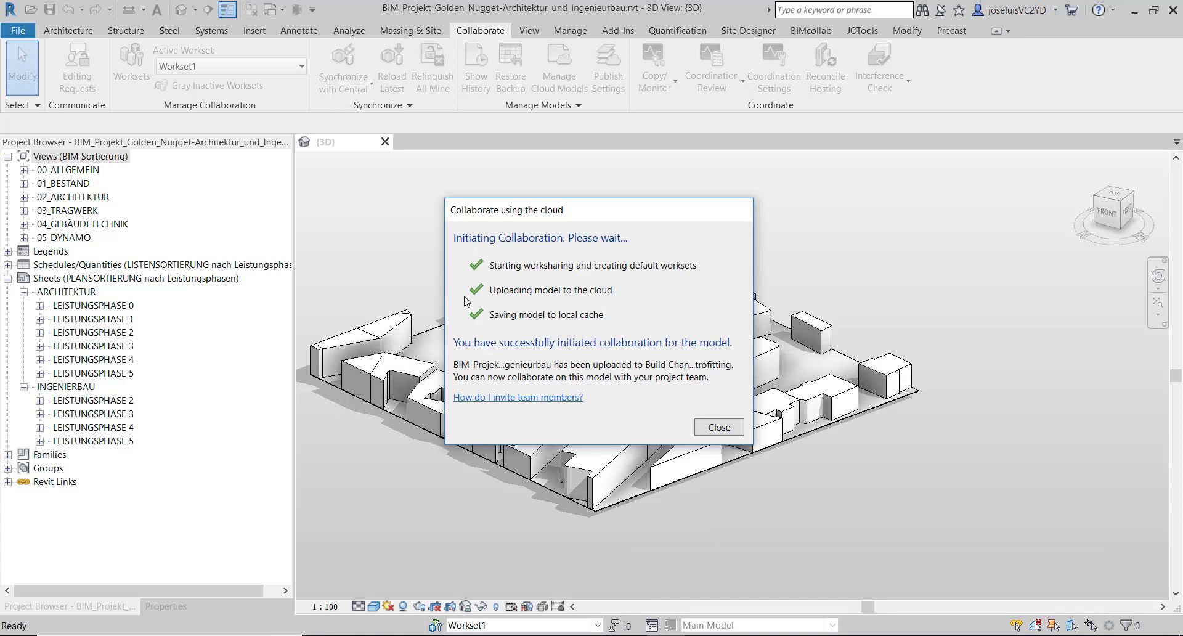
- Close the cloud collaboration success notice, re-centre the 3D view, and save the workshared model
drag(592, 215, 578, 158)
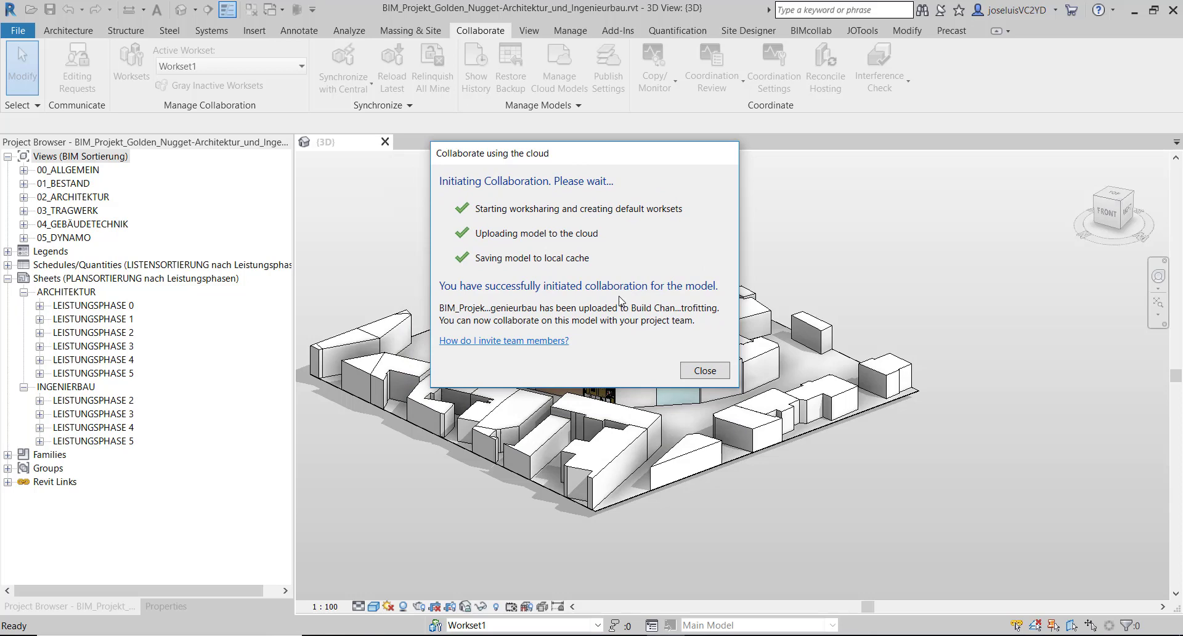
click(715, 373)
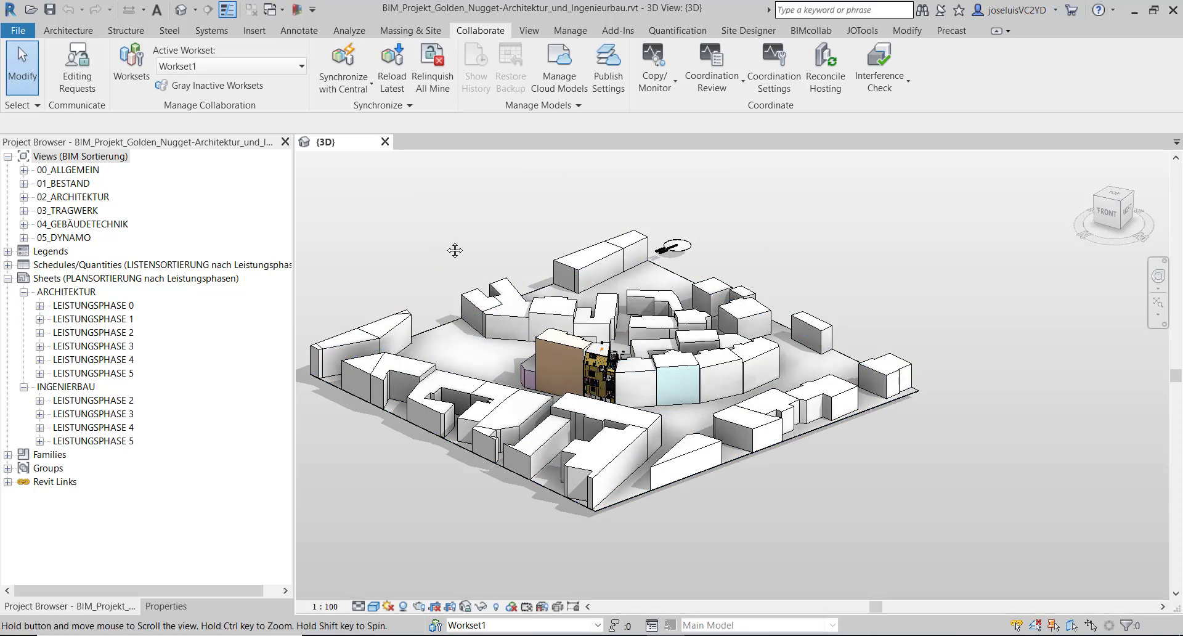
middle_drag(456, 251, 536, 251)
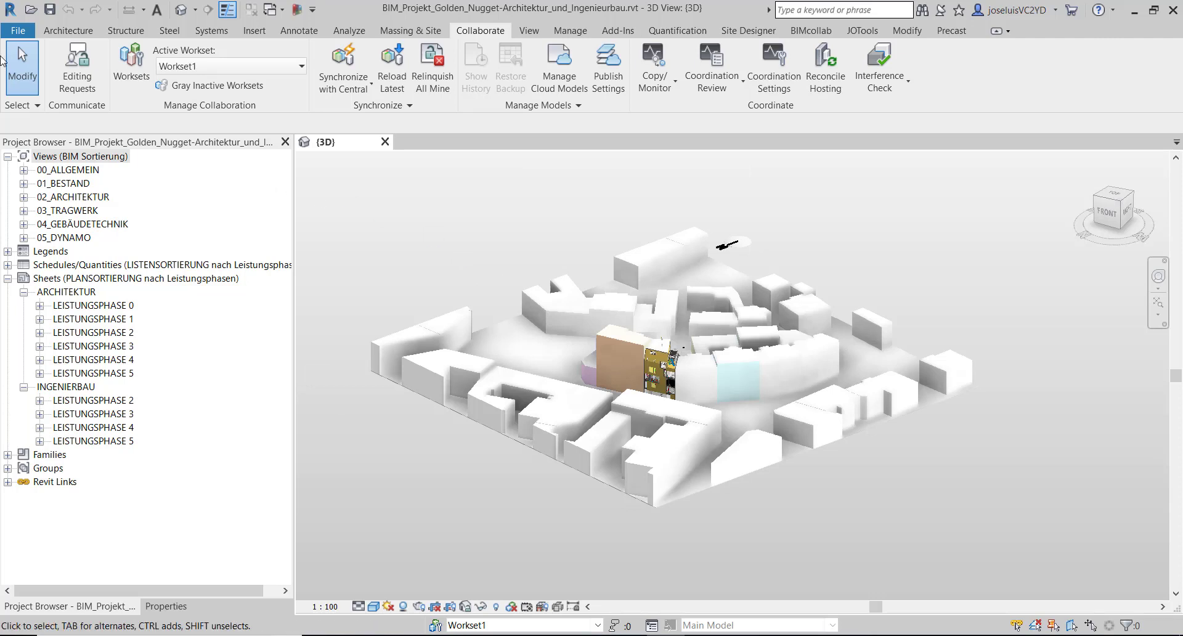
click(49, 10)
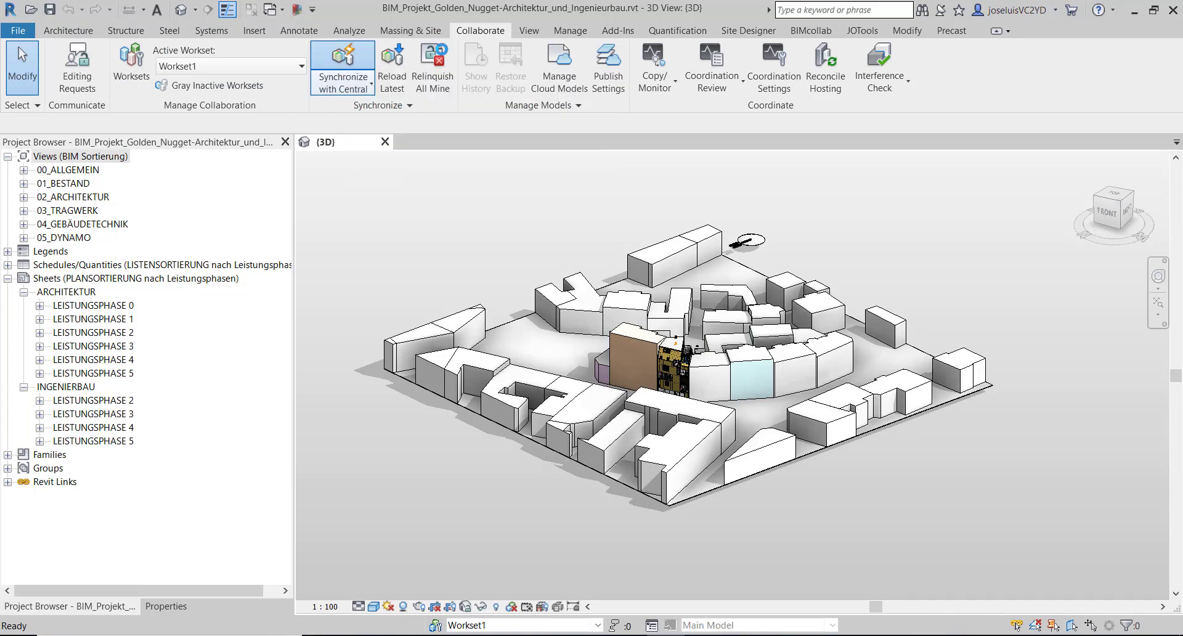
- Synchronize the Golden Nugget model with its central cloud copy
click(344, 62)
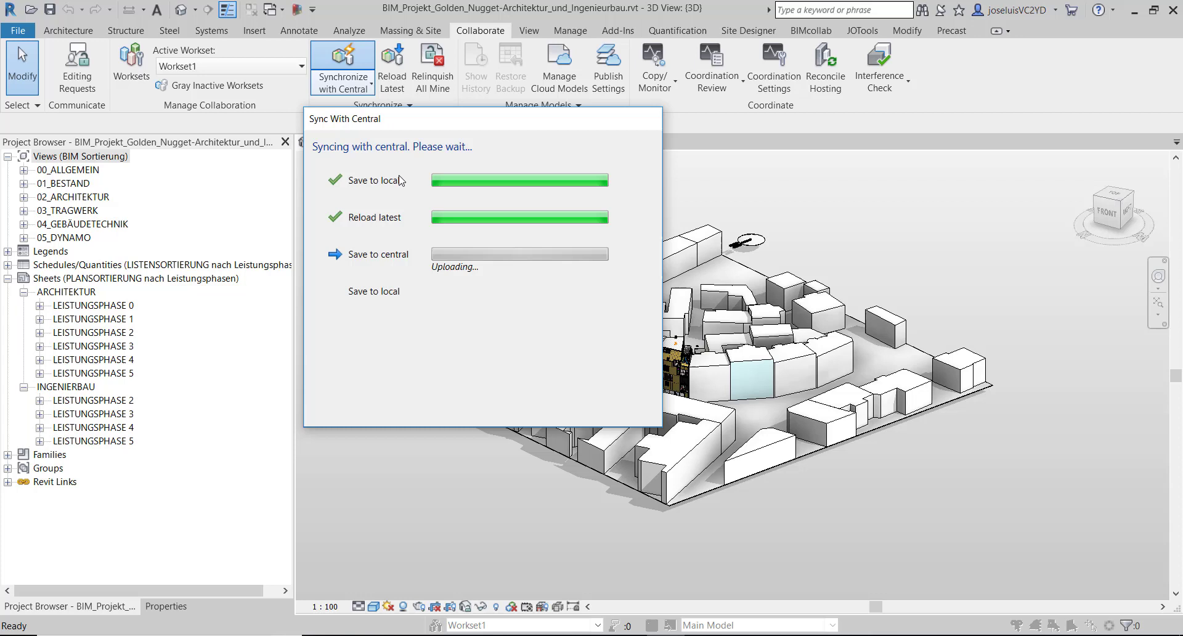